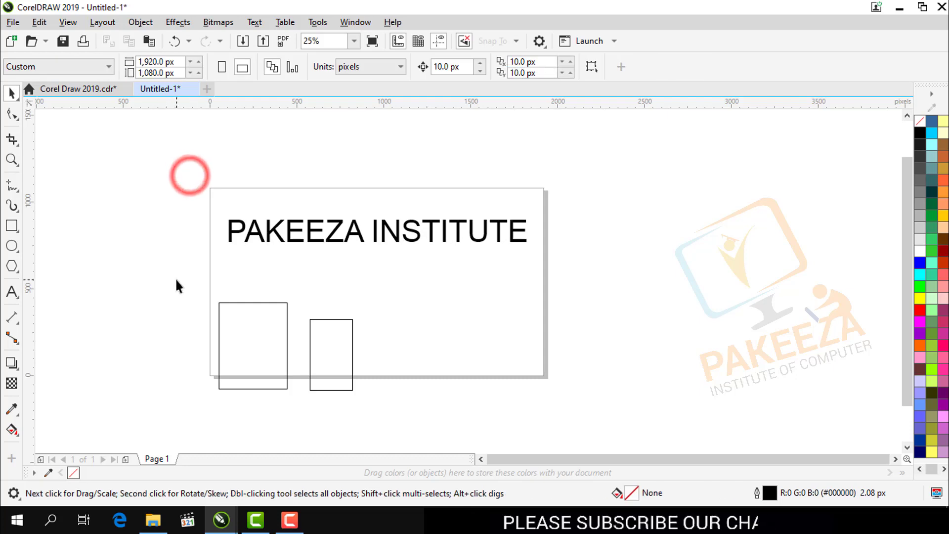
left_click_drag(176, 280, 382, 406)
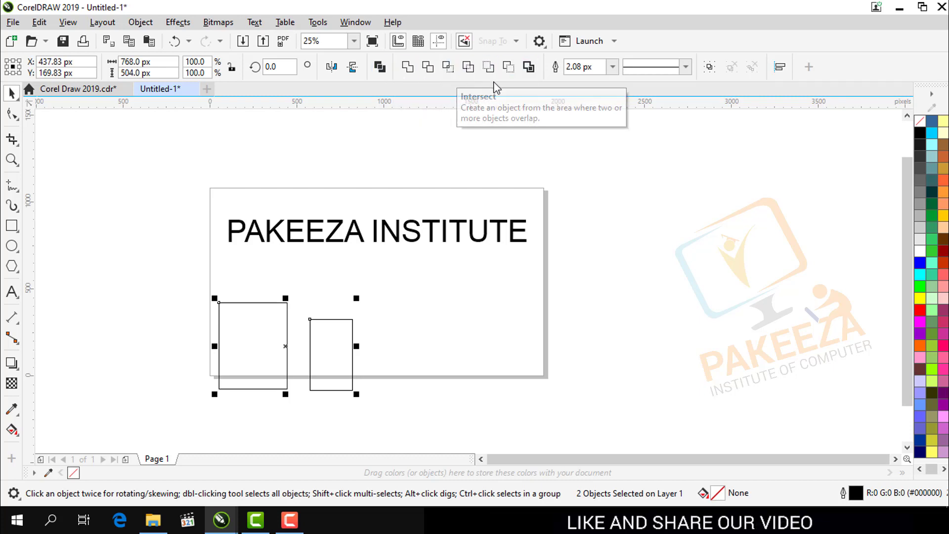
left_click(226, 157)
left_click(273, 232)
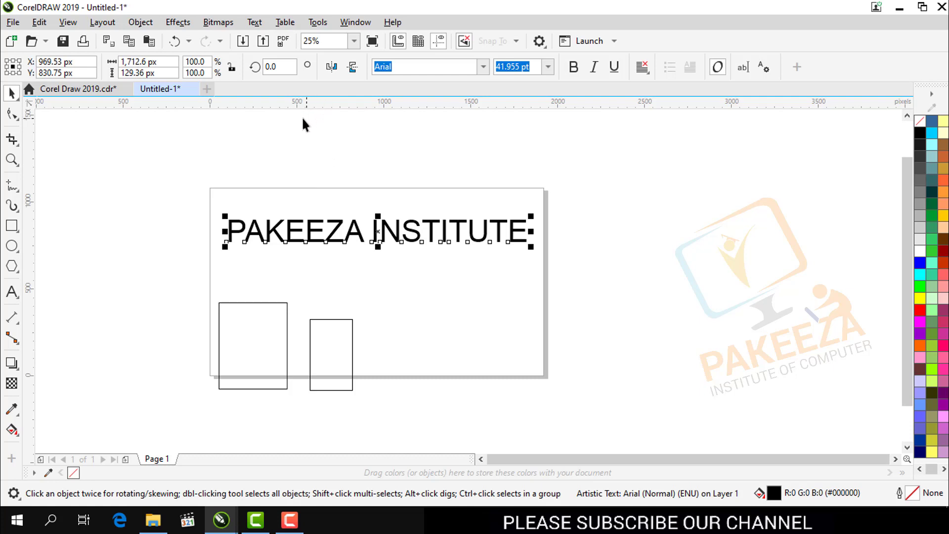
left_click(306, 141)
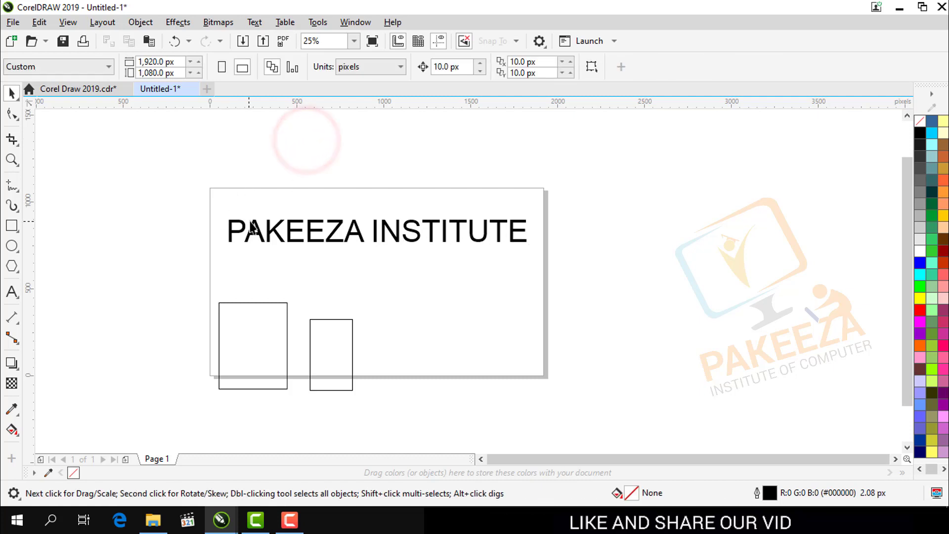
left_click(257, 238)
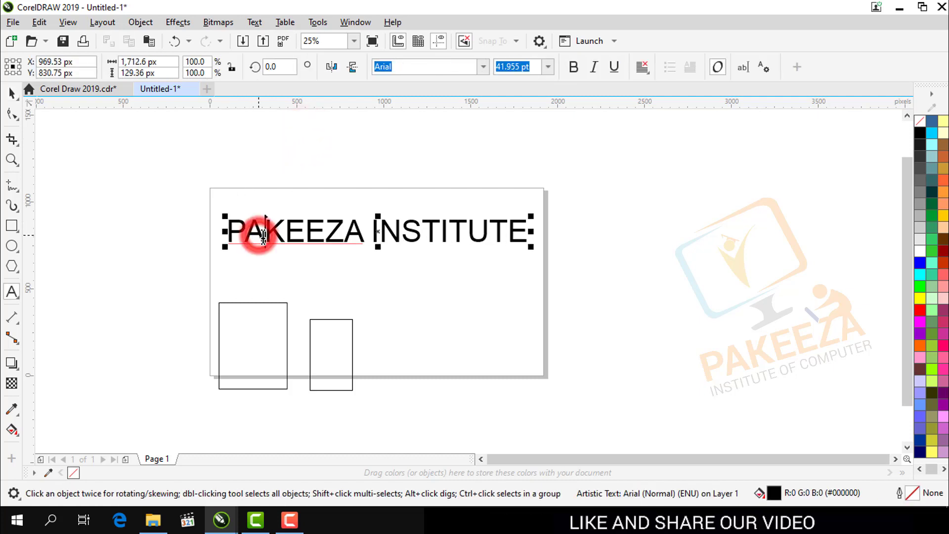
key("F8")
left_click(200, 189)
left_click(11, 92)
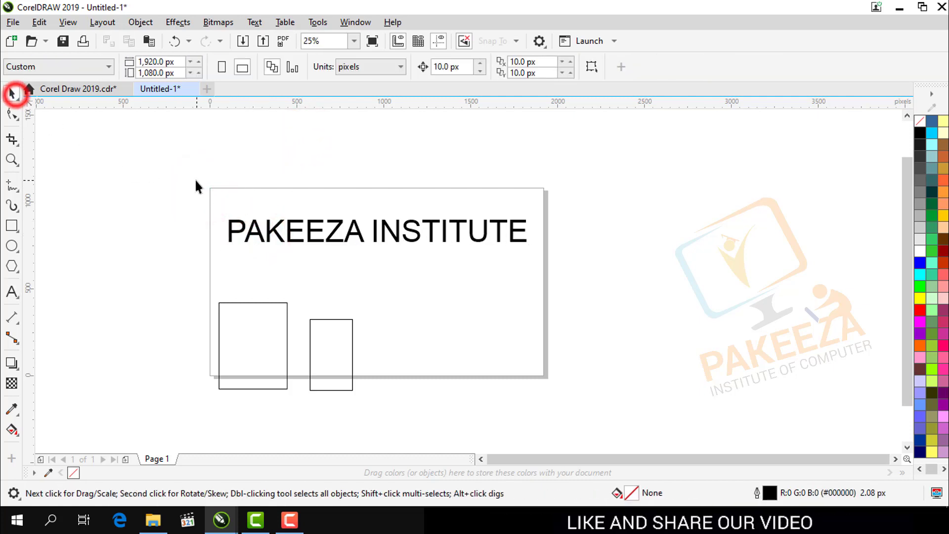
- Convert the PAKEEZA INSTITUTE artistic text to curves
left_click_drag(193, 179, 550, 278)
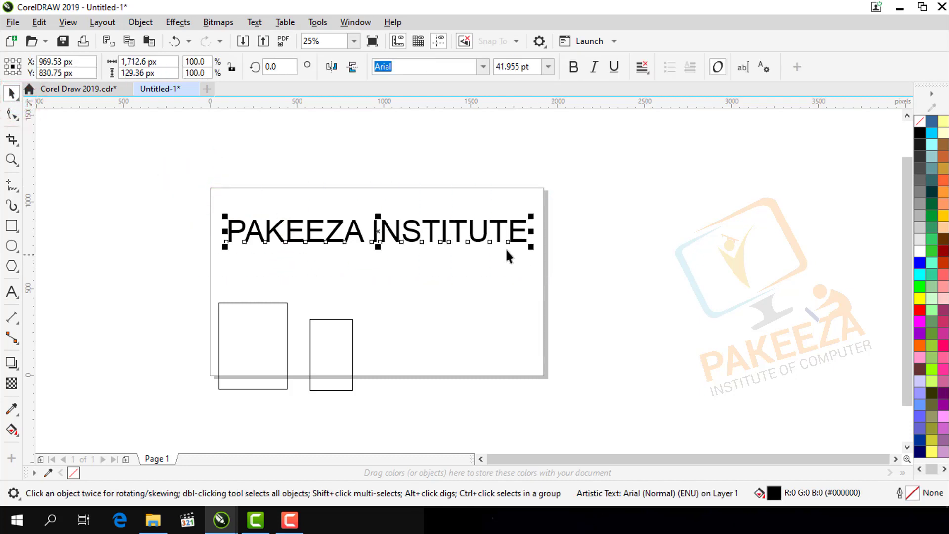
right_click(474, 238)
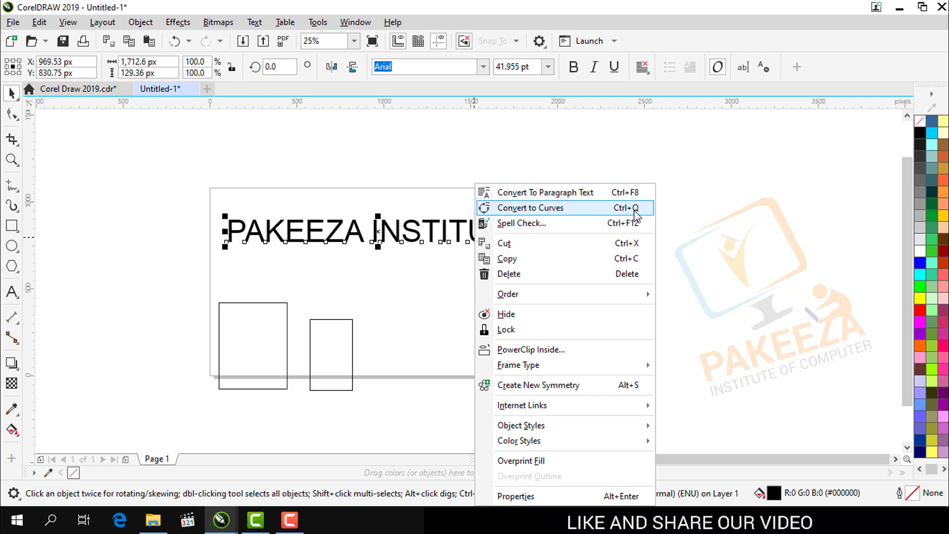
left_click(519, 207)
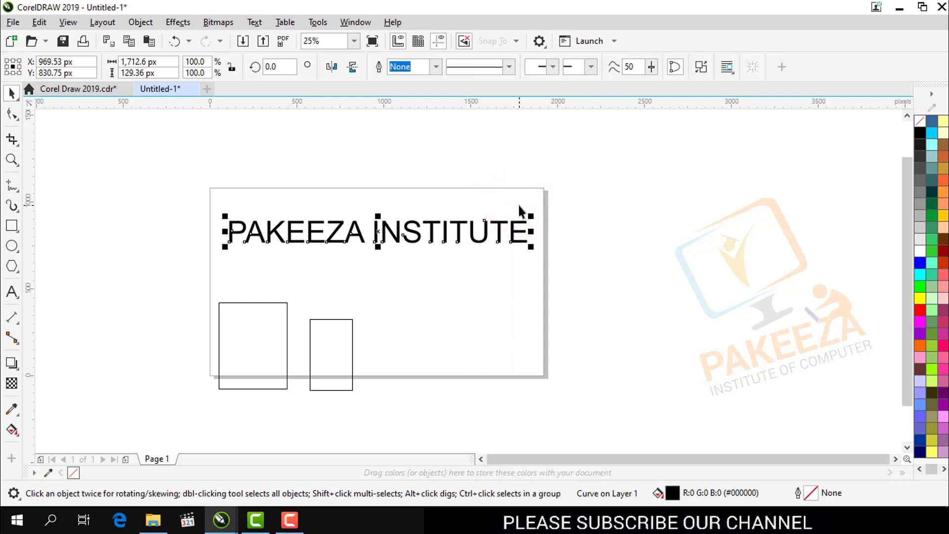
left_click(311, 159)
- Break the converted PAKEEZA INSTITUTE curve apart and check that the final E can be selected as a separate object
left_click_drag(172, 176, 562, 271)
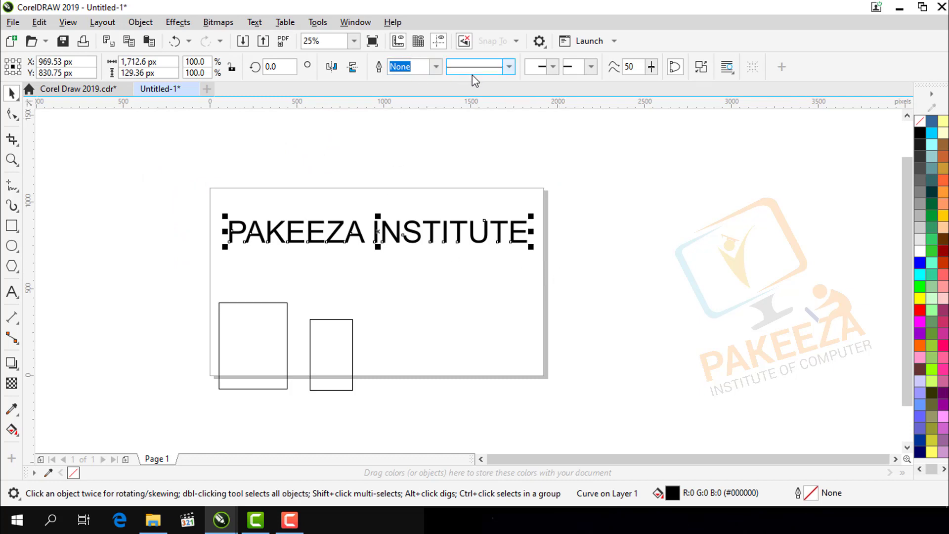
right_click(390, 230)
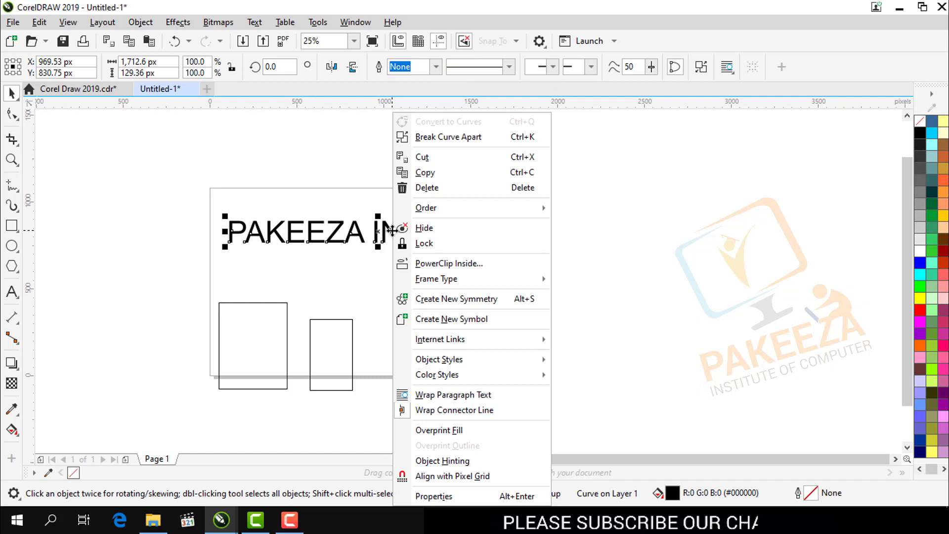
left_click(438, 139)
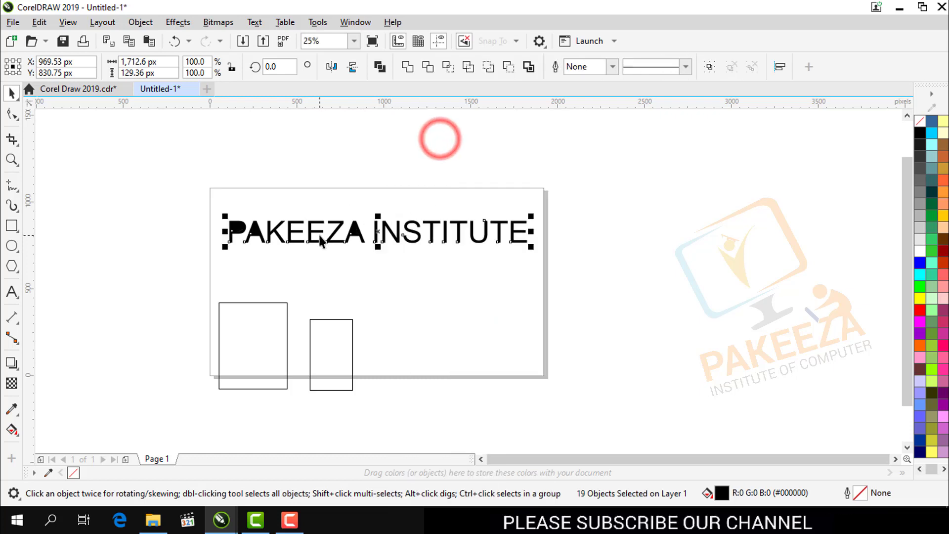
left_click(469, 290)
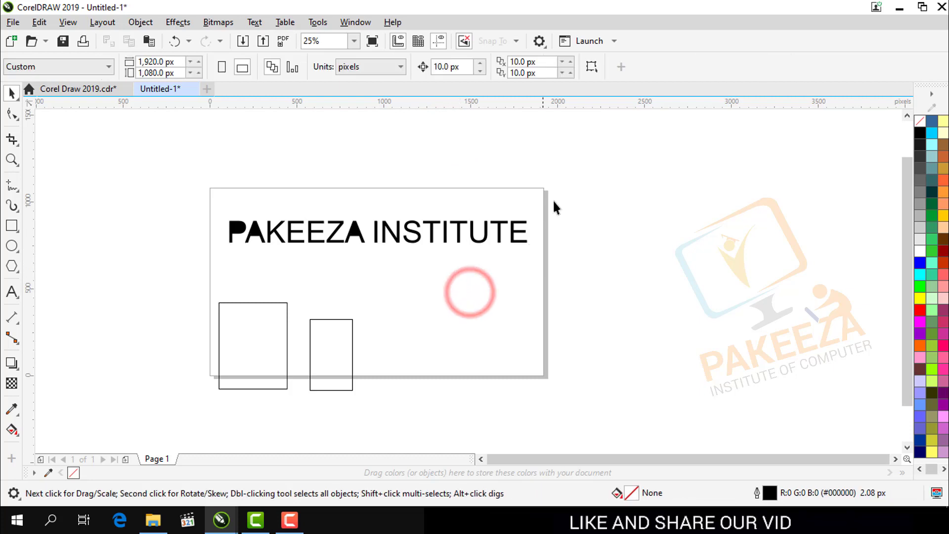
left_click(514, 236)
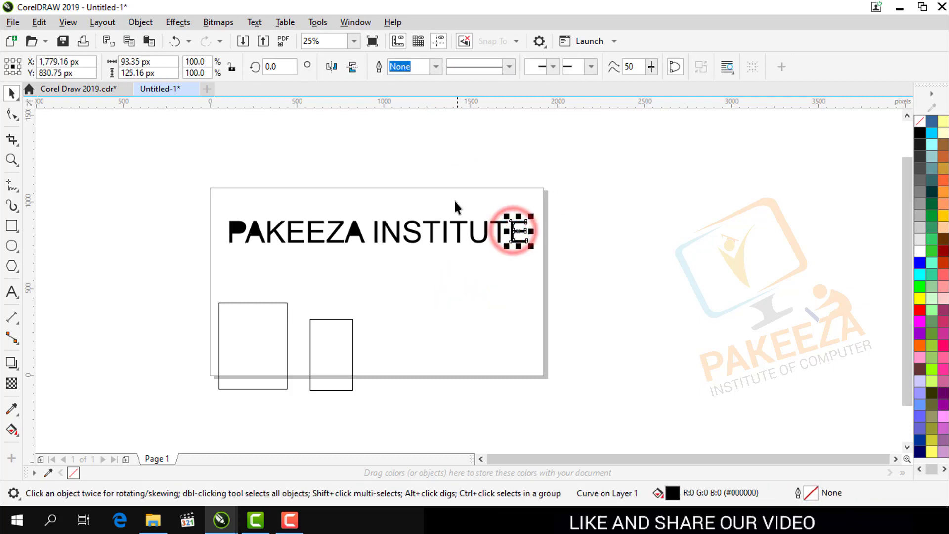
left_click(341, 157)
- Try moving the separated letter P down toward the neighbouring A, and undo the move
scroll(279, 240, "up", 1)
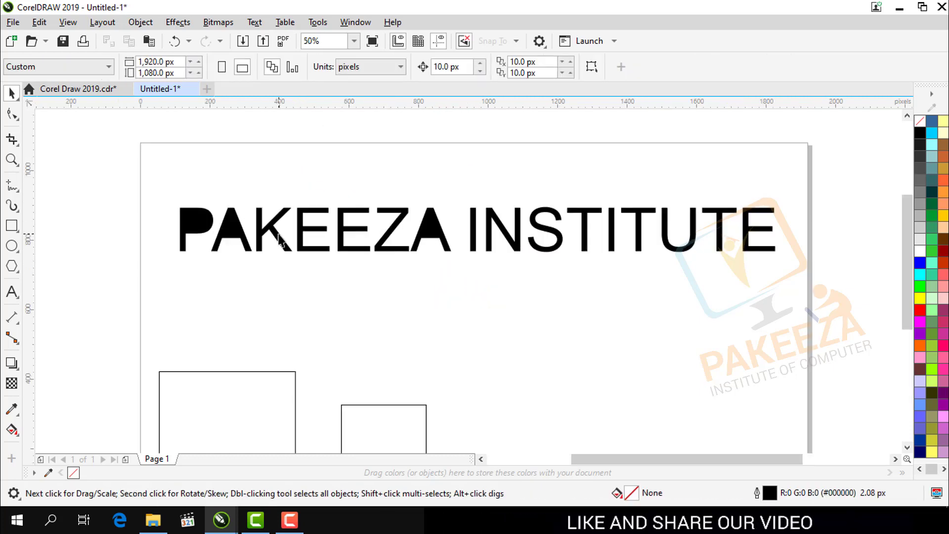
left_click(150, 193)
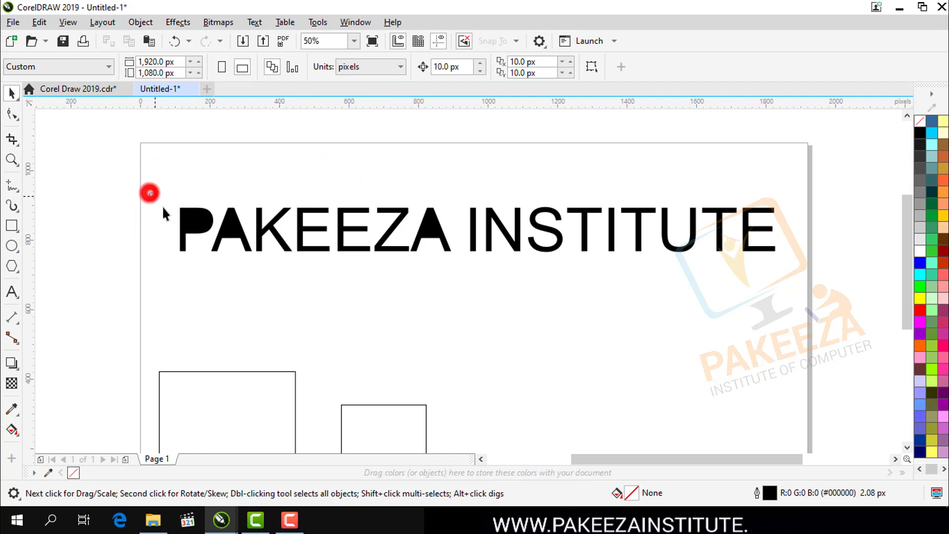
left_click_drag(192, 244, 205, 261)
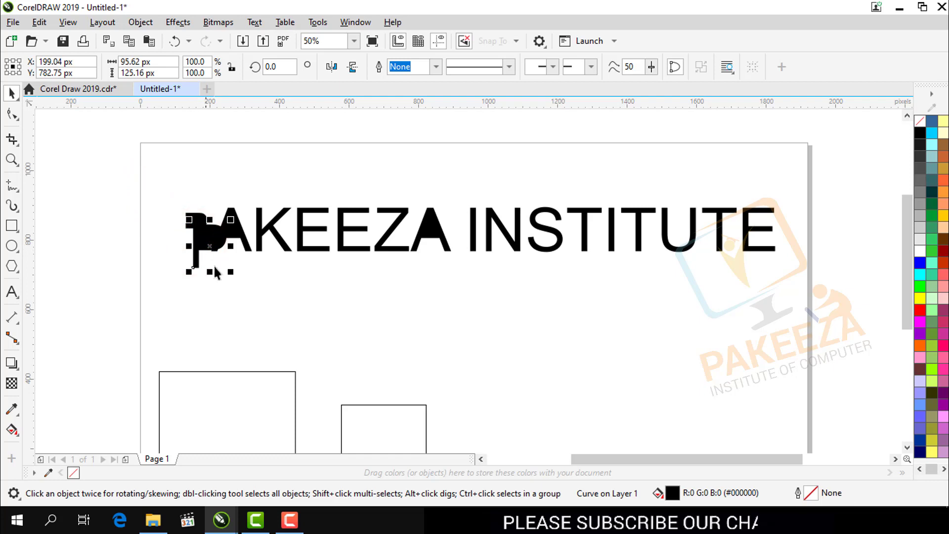
key("ctrl+z")
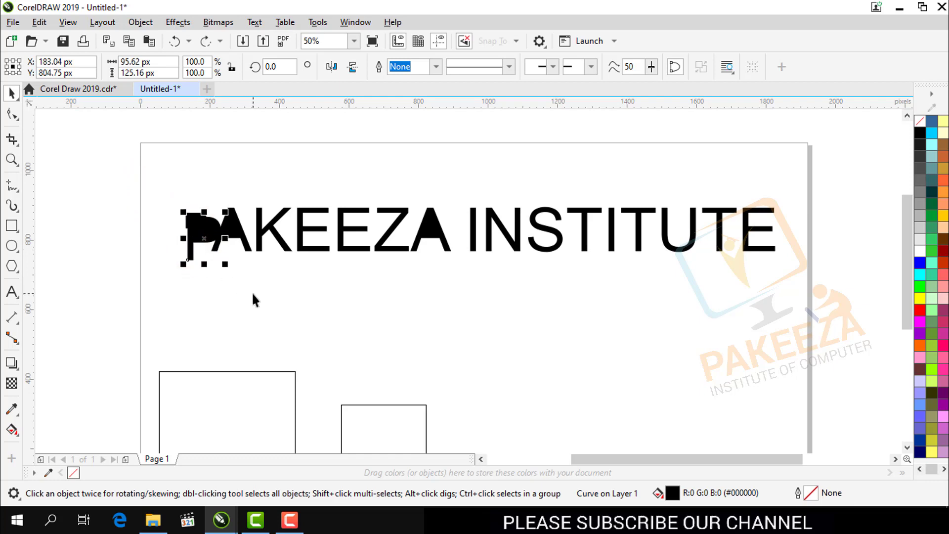
key("ctrl+z")
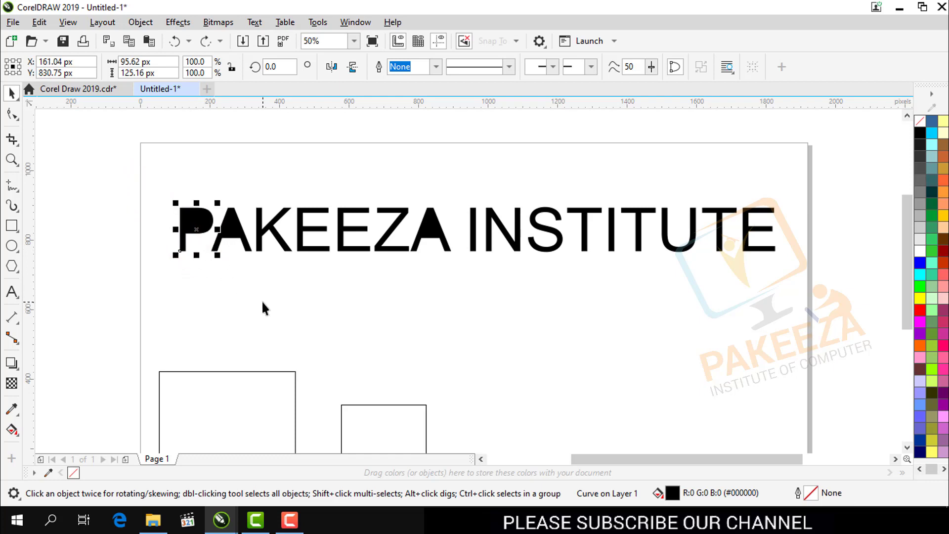
left_click(180, 168)
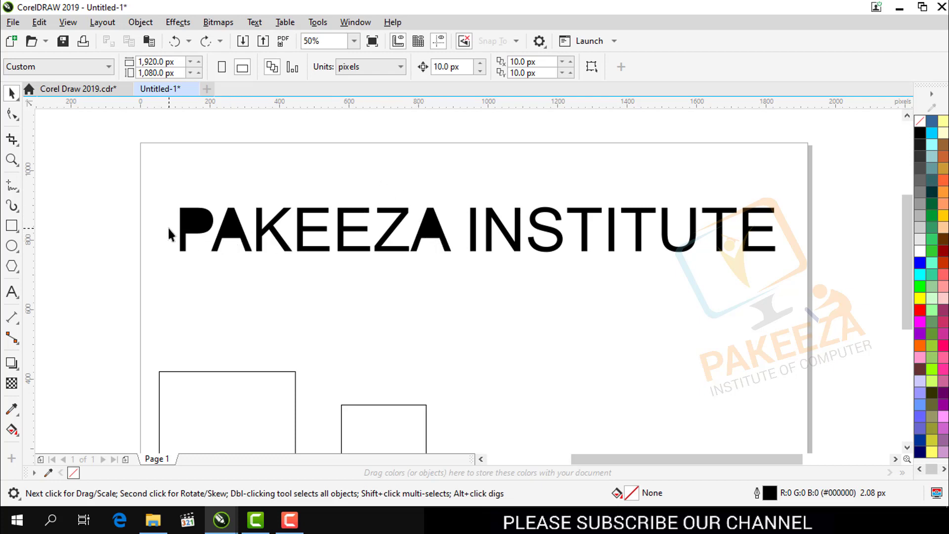
left_click(173, 183)
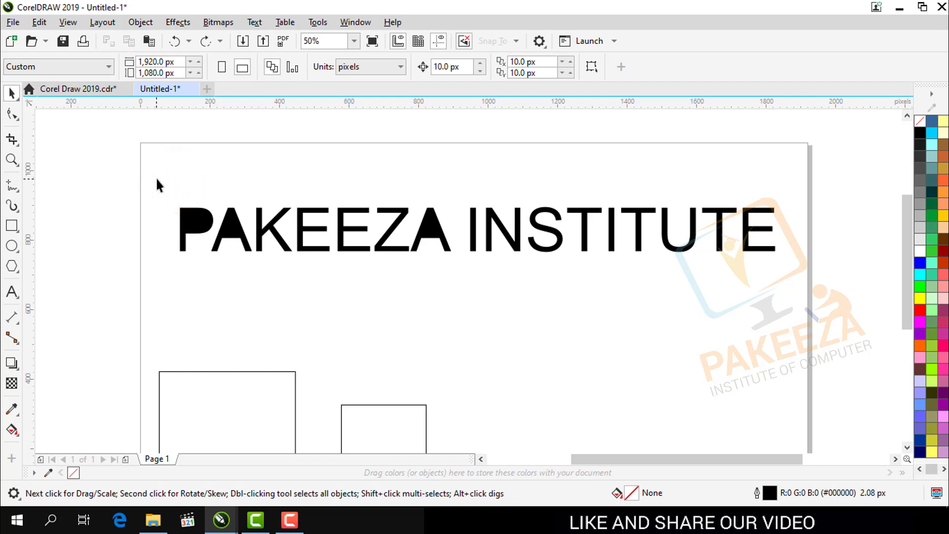
scroll(157, 179, "down", 2)
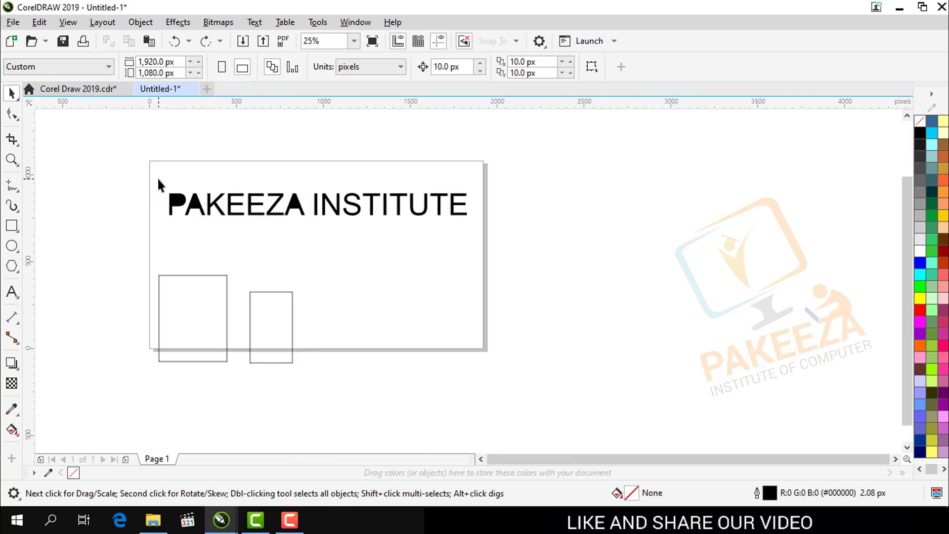
left_click(151, 173)
double_click(174, 202)
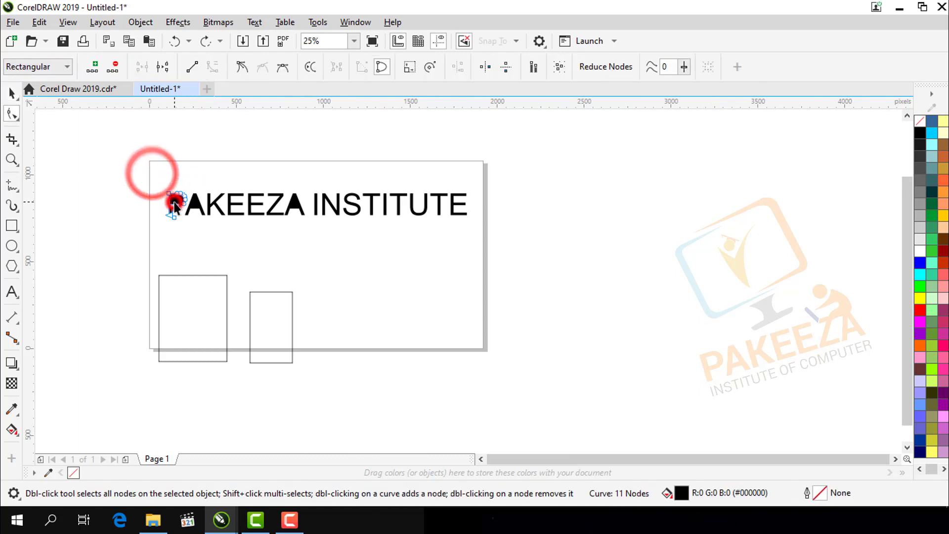
left_click(11, 93)
left_click(107, 155)
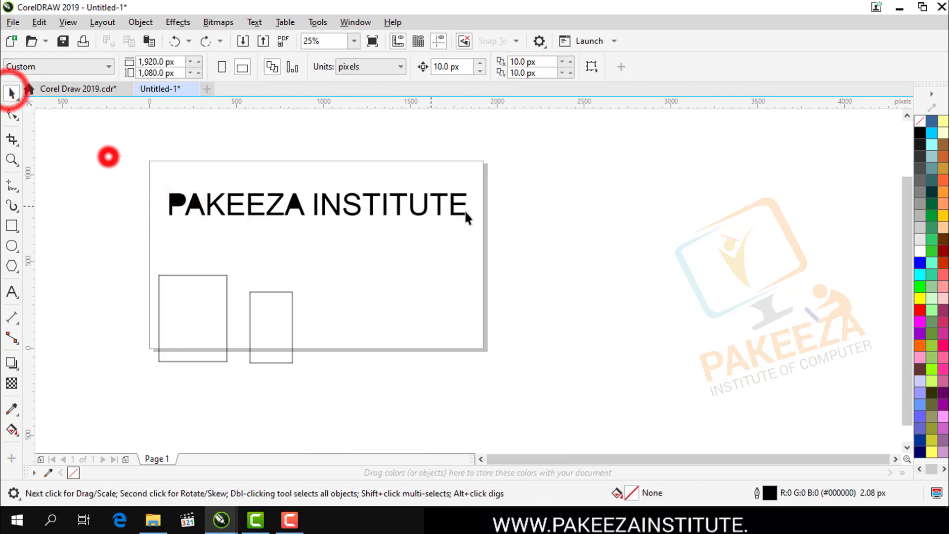
- Try stretching the final E by pulling its upper-right node outward past the page edge, and undo the node move
left_click(453, 203)
double_click(453, 203)
left_click_drag(466, 196, 527, 211)
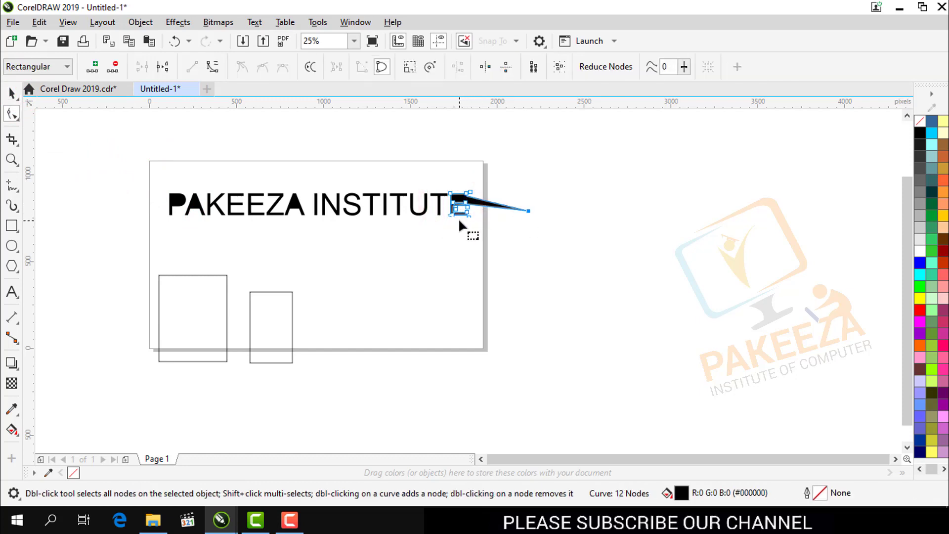
key("ctrl+z")
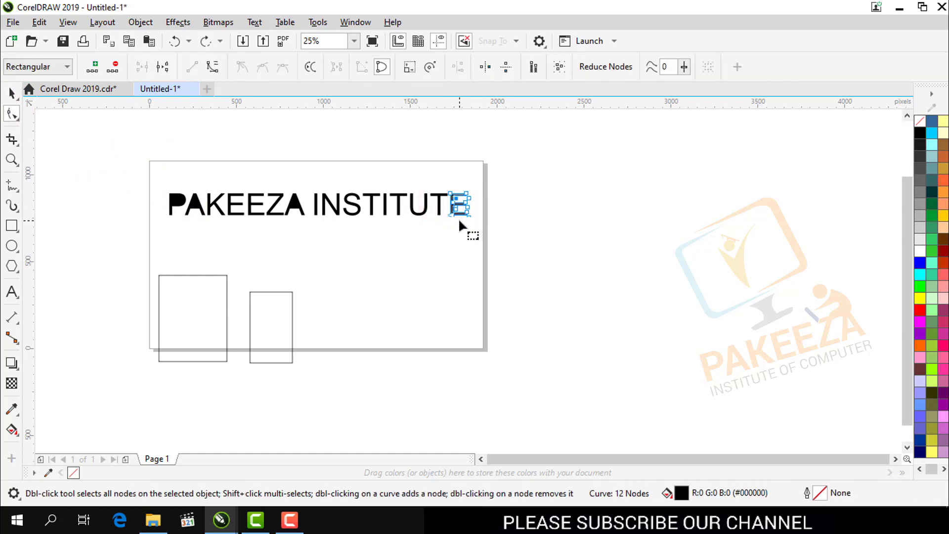
- Reshape the first I of INSTITUTE with the Shape tool, pulling its upper nodes up and its lower nodes down and outward
scroll(435, 265, "up", 2)
scroll(434, 265, "down", 1)
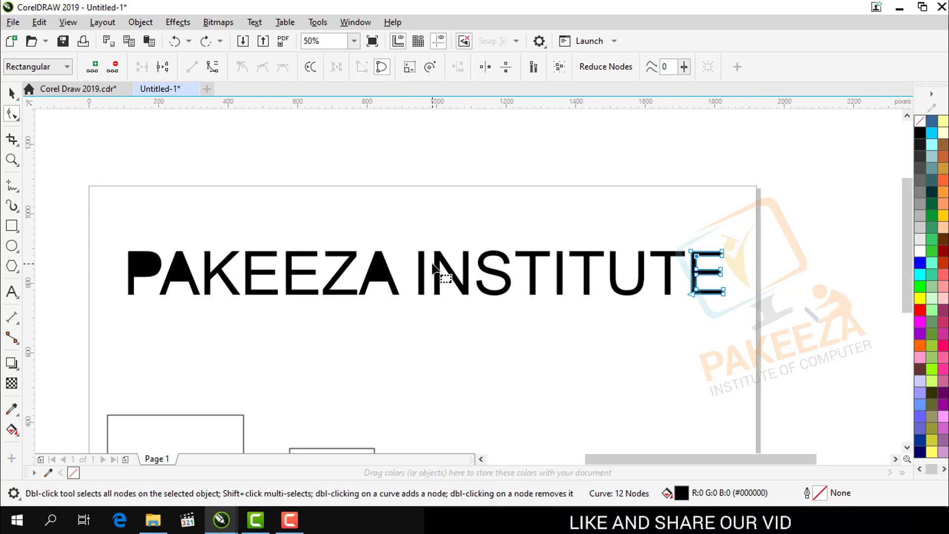
left_click(423, 261)
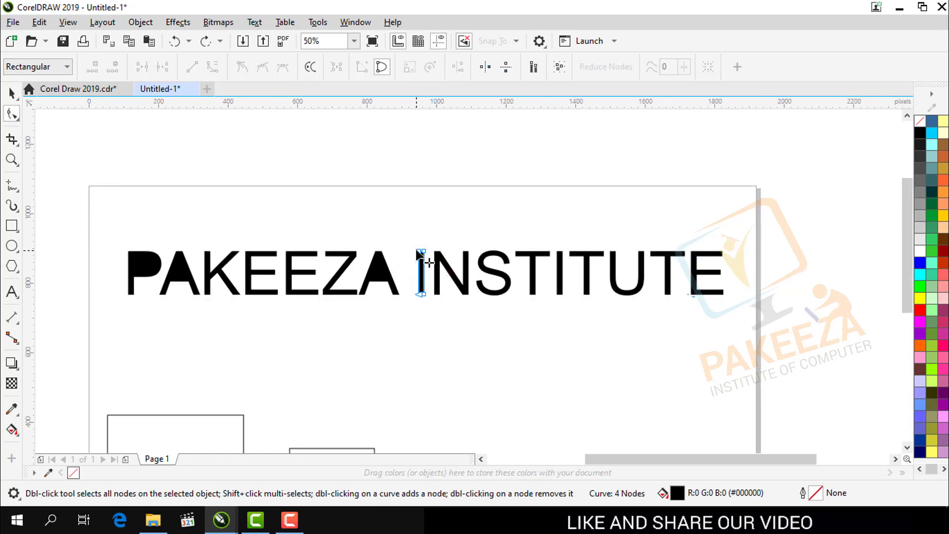
left_click_drag(420, 252, 424, 224)
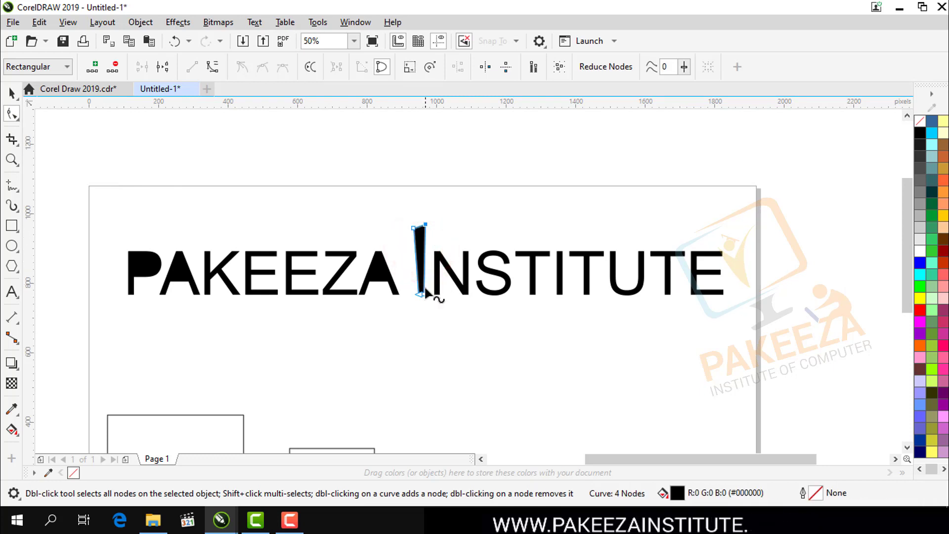
mouse_move(423, 294)
left_mouse_down()
mouse_move(428, 301)
mouse_move(410, 303)
left_mouse_up()
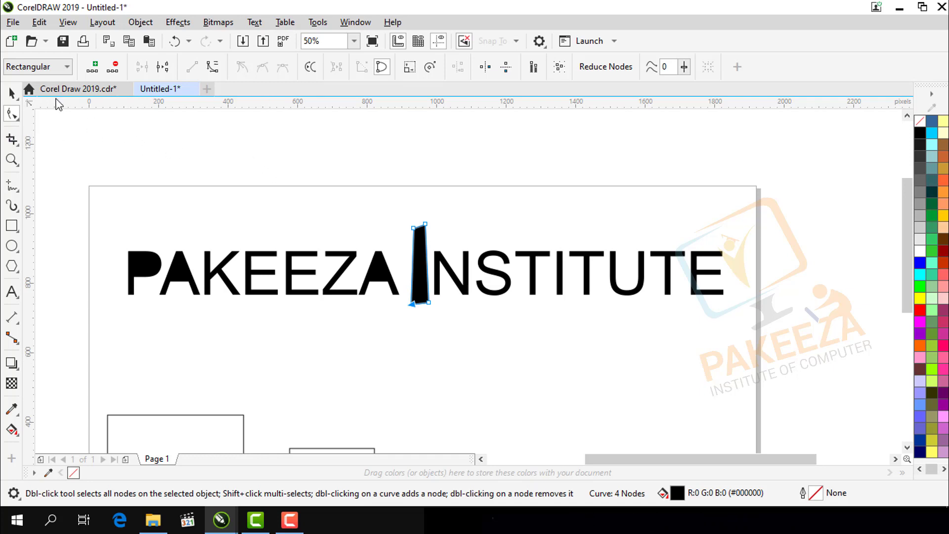
left_click(15, 94)
left_click(394, 149)
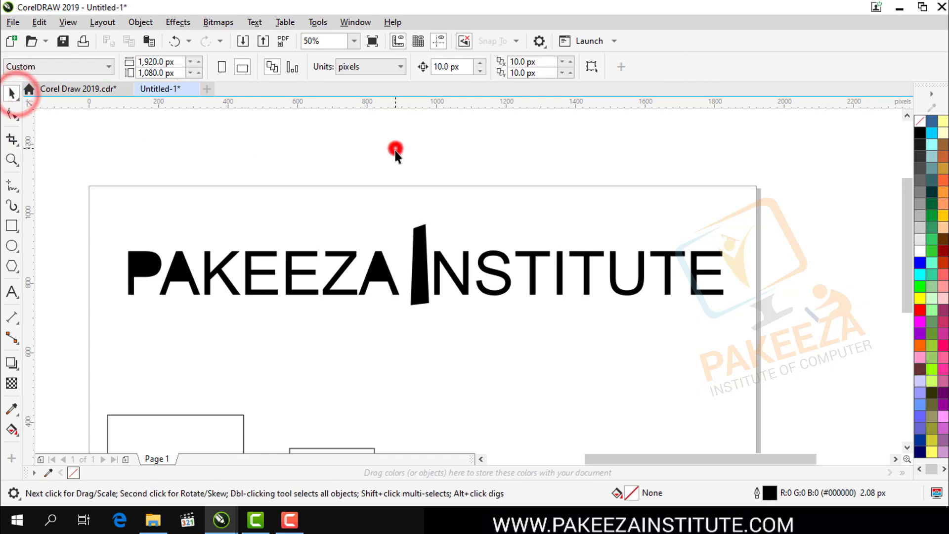
left_click(425, 254)
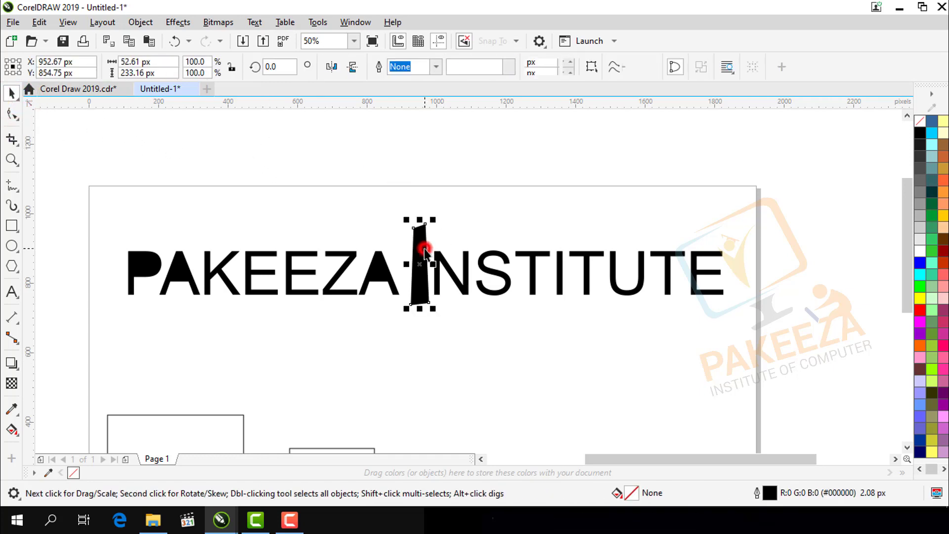
left_click(422, 169)
- Distort the letter S of INSTITUTE with the Shape tool by pulling several of its upper and lower nodes outward into spikes
left_click(492, 270)
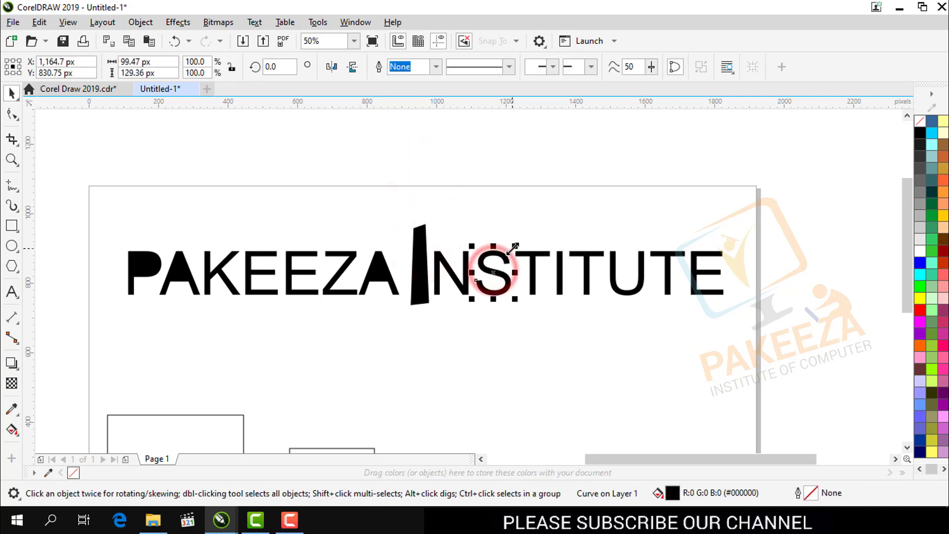
left_click(13, 114)
left_click_drag(504, 255, 494, 239)
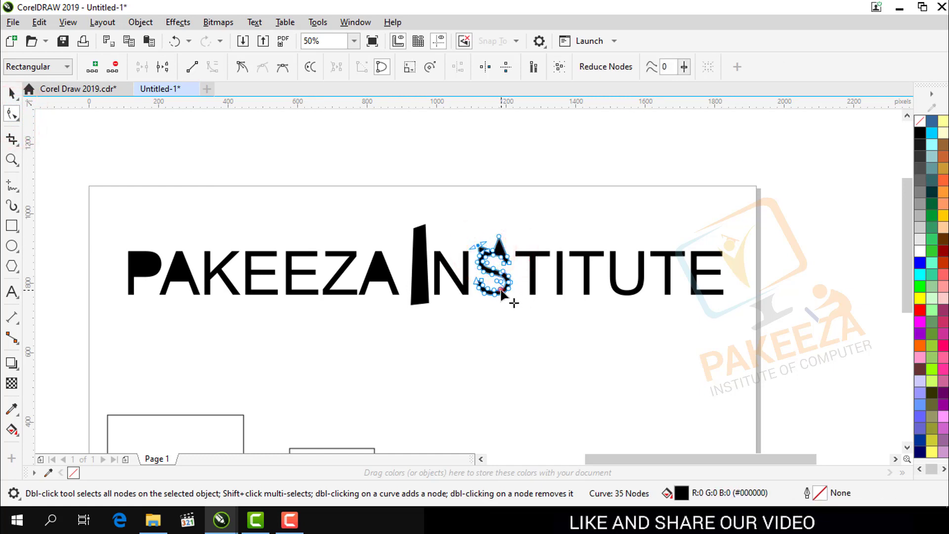
left_click_drag(503, 293, 486, 311)
left_click_drag(484, 293, 474, 259)
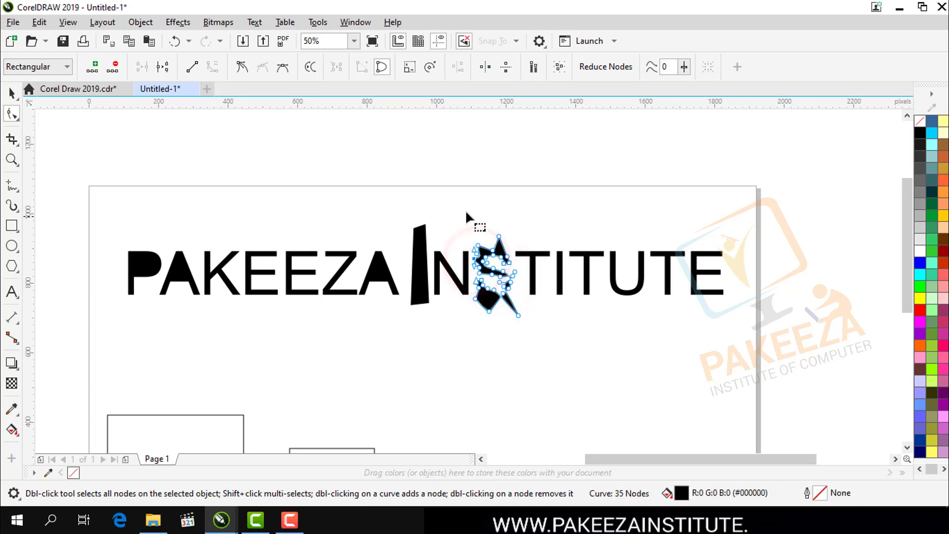
left_click(11, 92)
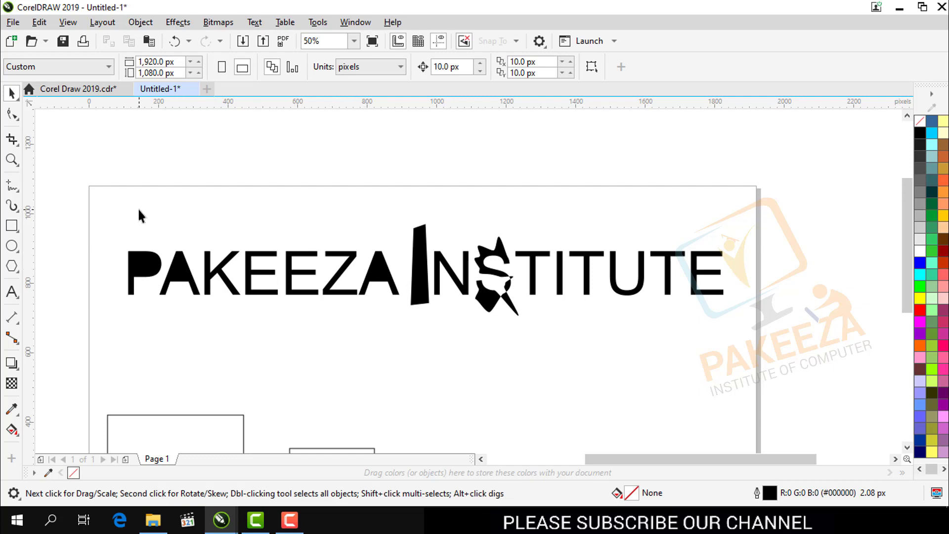
left_click(289, 520)
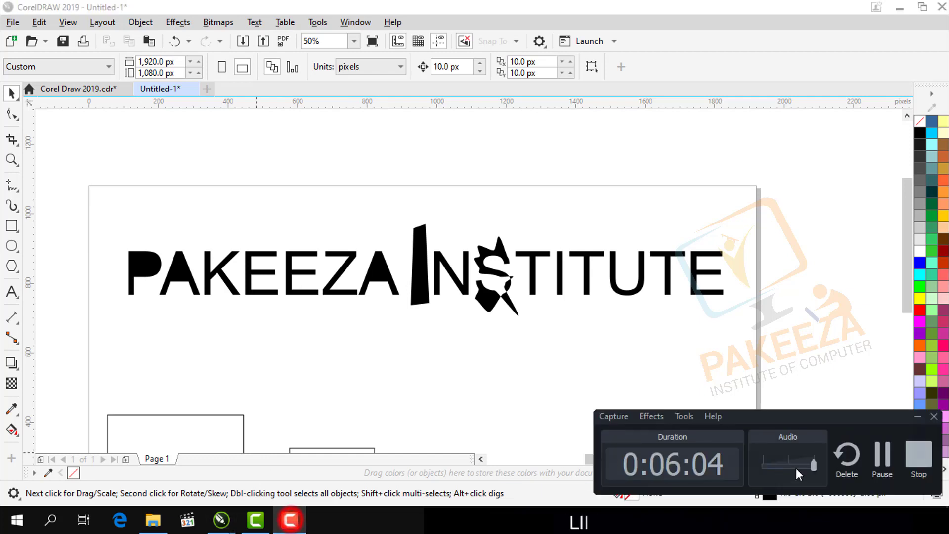
key("ctrl+a")
left_click(879, 453)
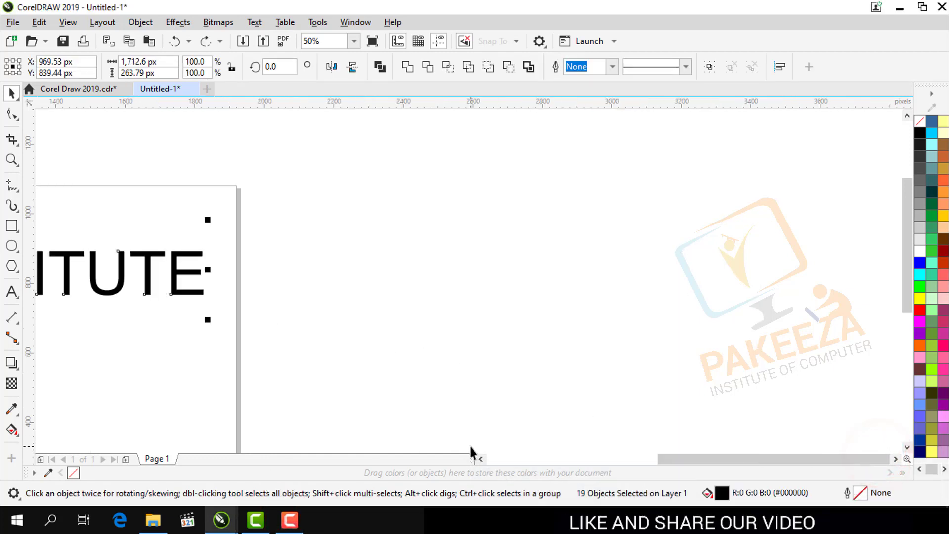
left_click(482, 458)
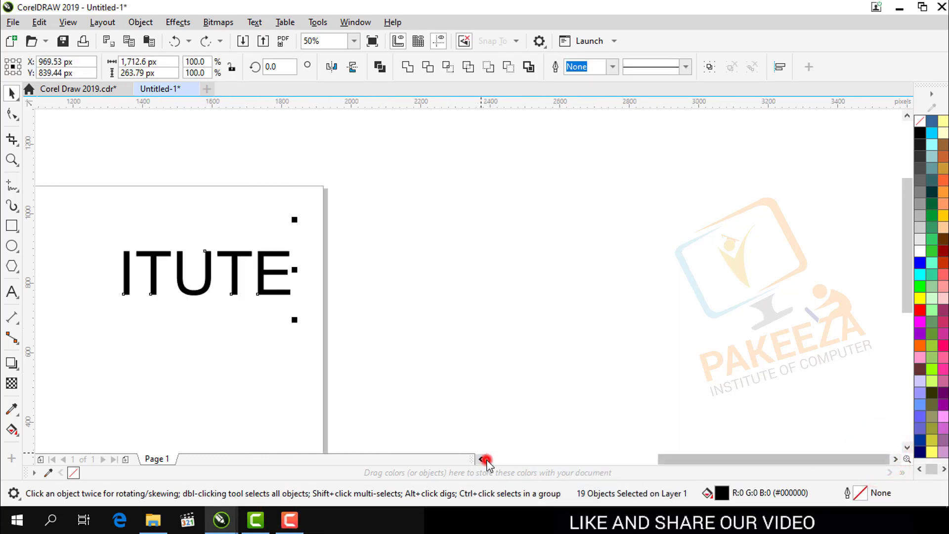
left_click(482, 459)
left_click(482, 459)
left_click(481, 459)
left_click(482, 459)
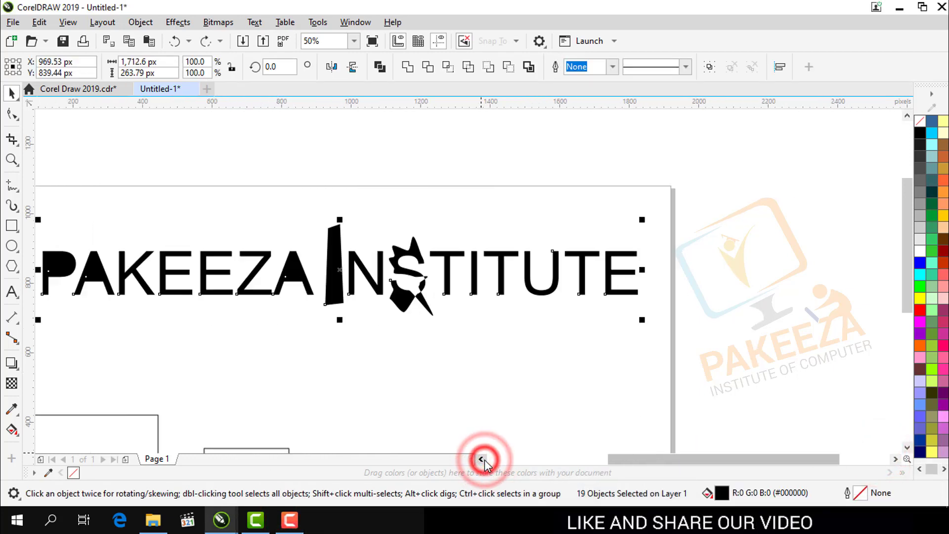
left_click(481, 459)
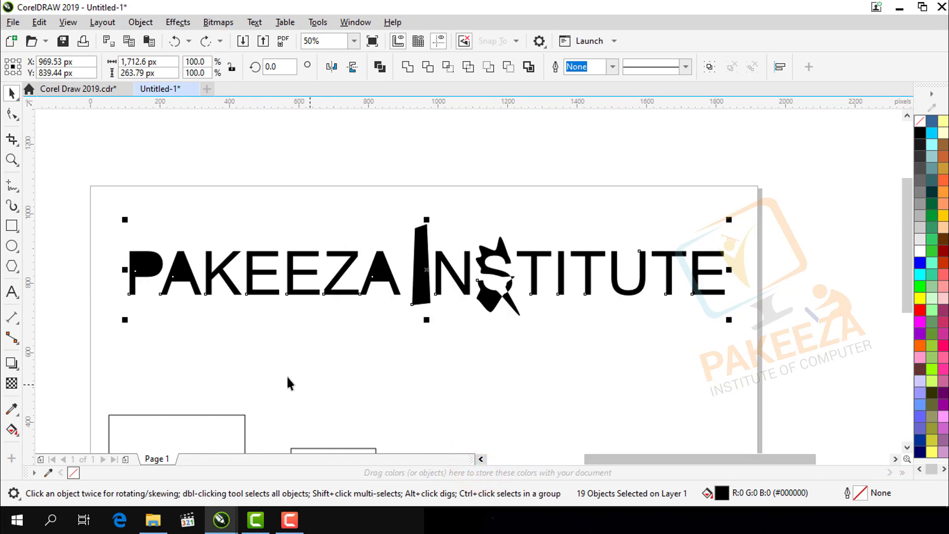
left_click(264, 365)
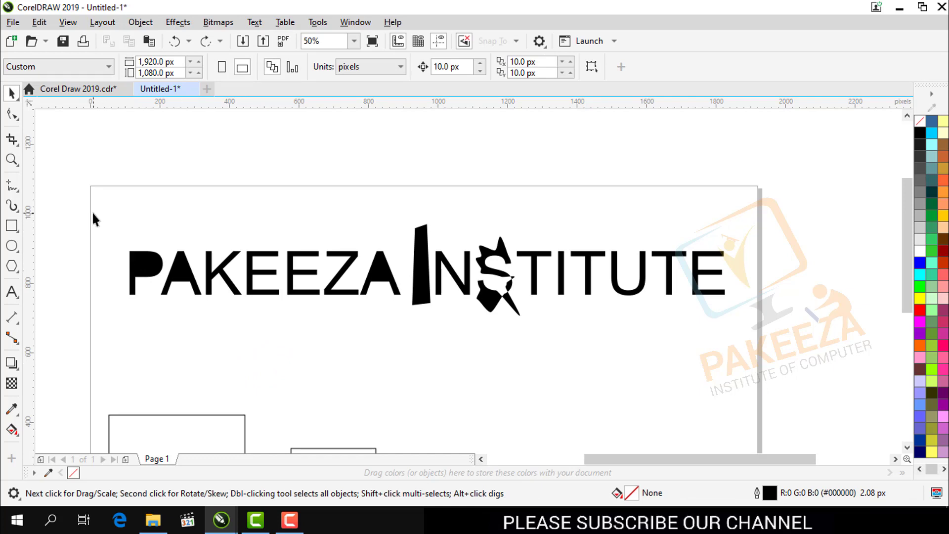
- Select all the separate letters of PAKEEZA INSTITUTE and combine them into a single curve
left_click_drag(96, 213, 734, 346)
left_click(731, 340)
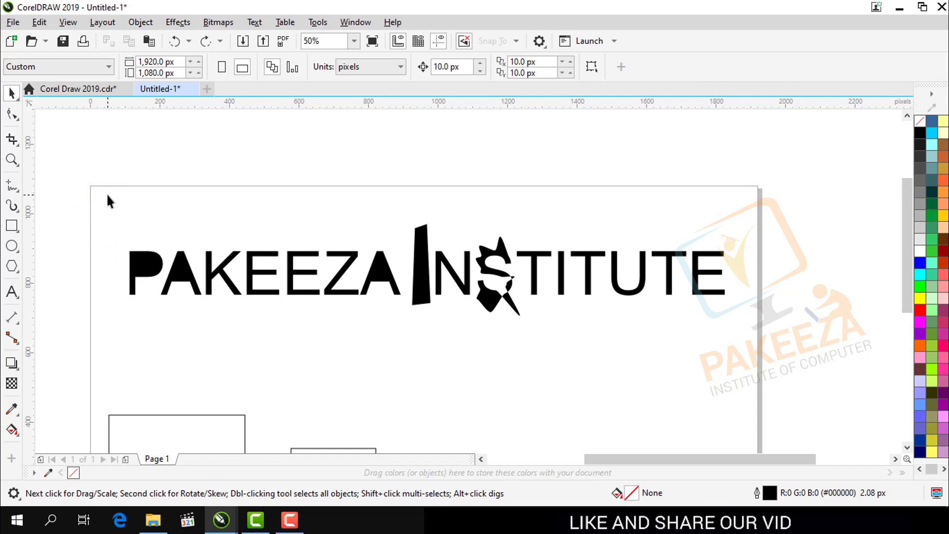
left_click_drag(105, 194, 744, 324)
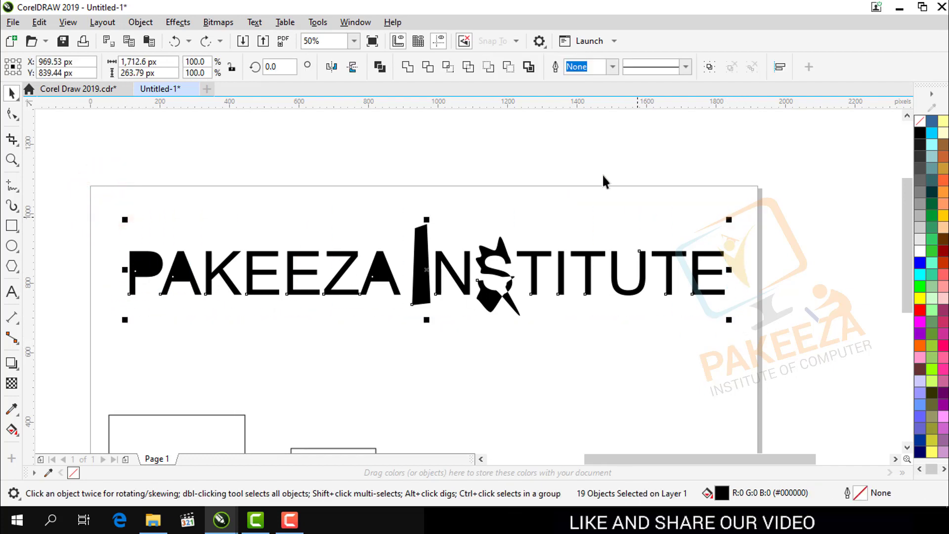
left_click(378, 67)
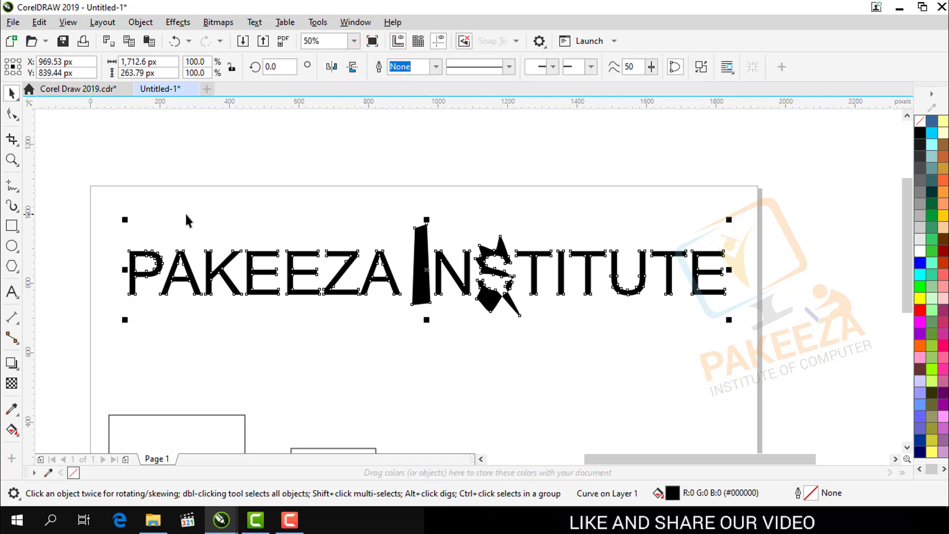
left_click(155, 214)
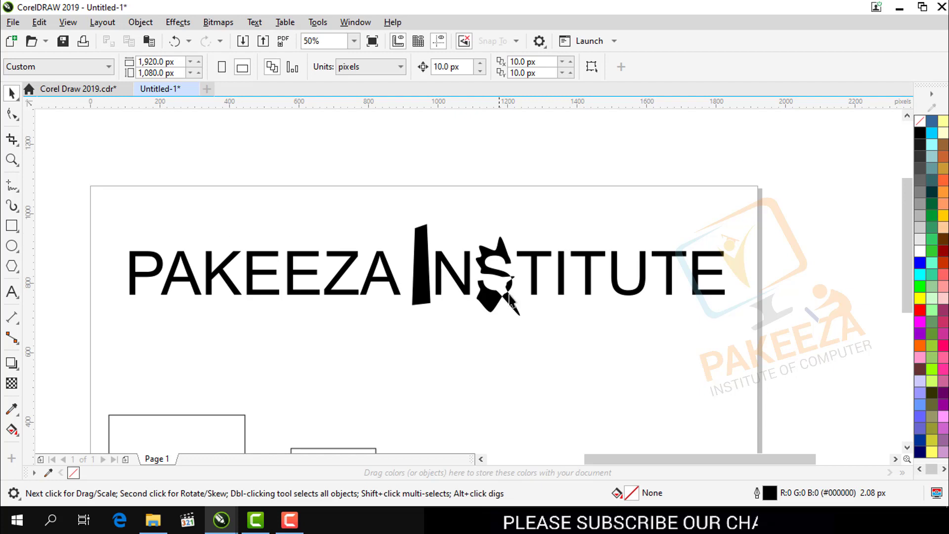
left_click(146, 173)
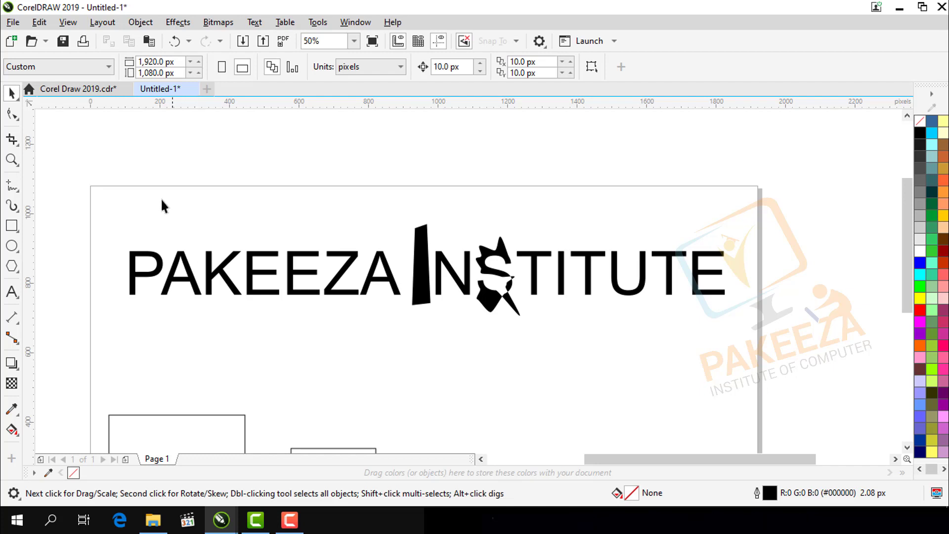
- Switch to the Corel Draw 2019.cdr document showing the CLASS # 13 banner
scroll(235, 191, "down", 1)
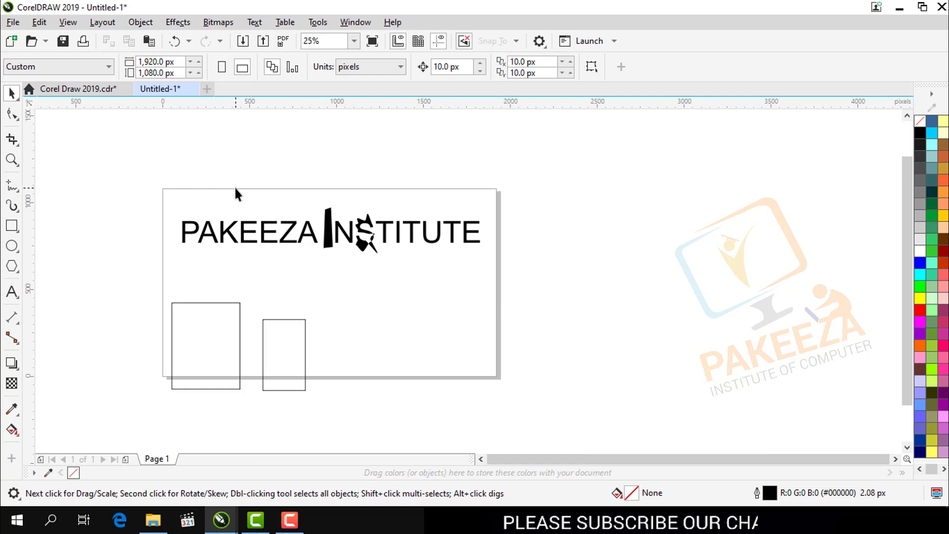
left_click(229, 174)
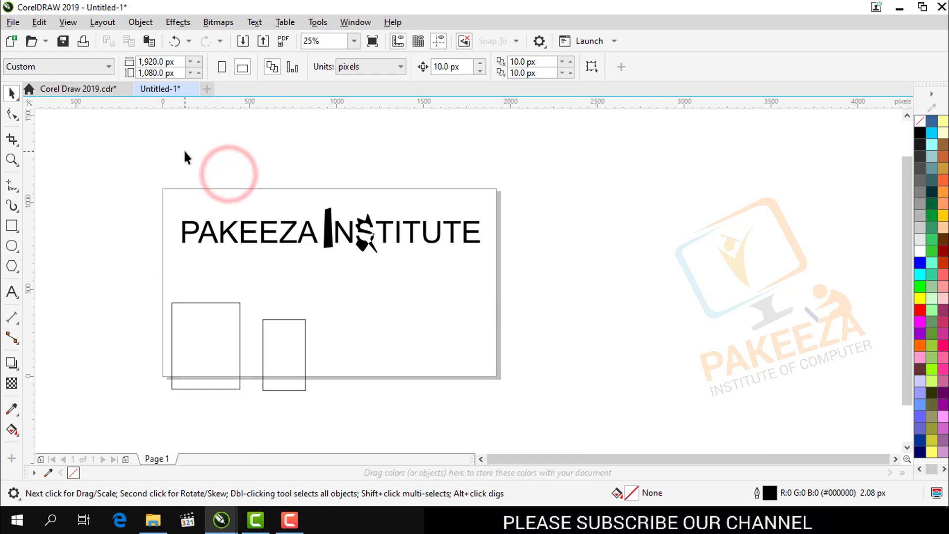
left_click(80, 90)
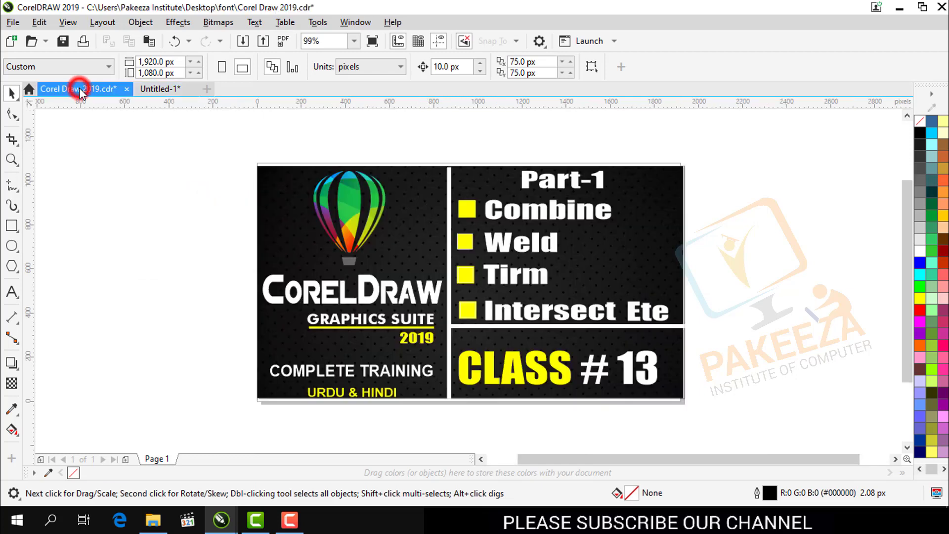
left_click(907, 447)
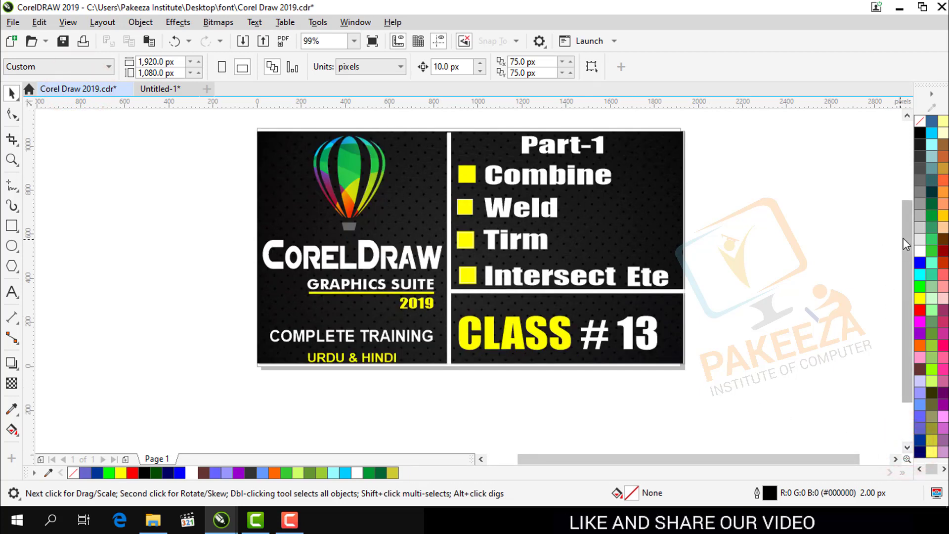
left_click_drag(904, 238, 906, 230)
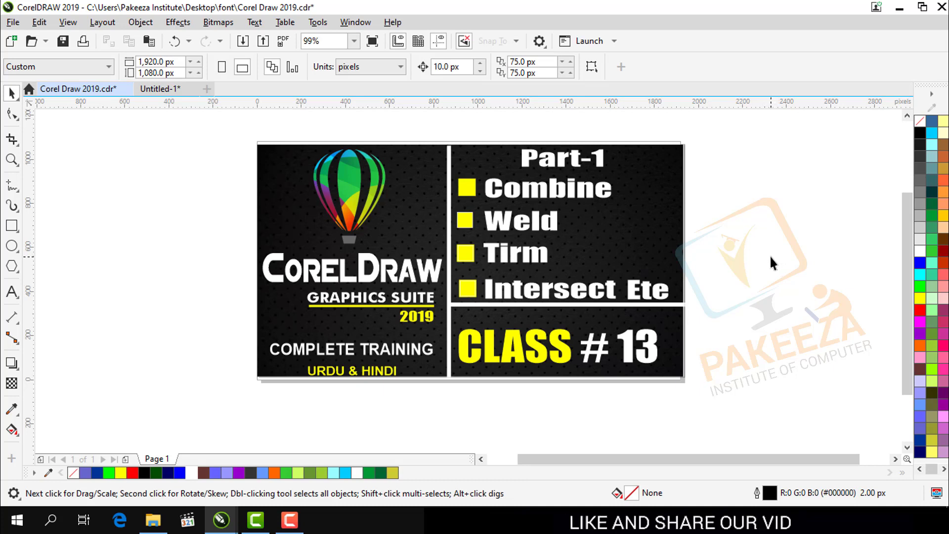
left_click(218, 137)
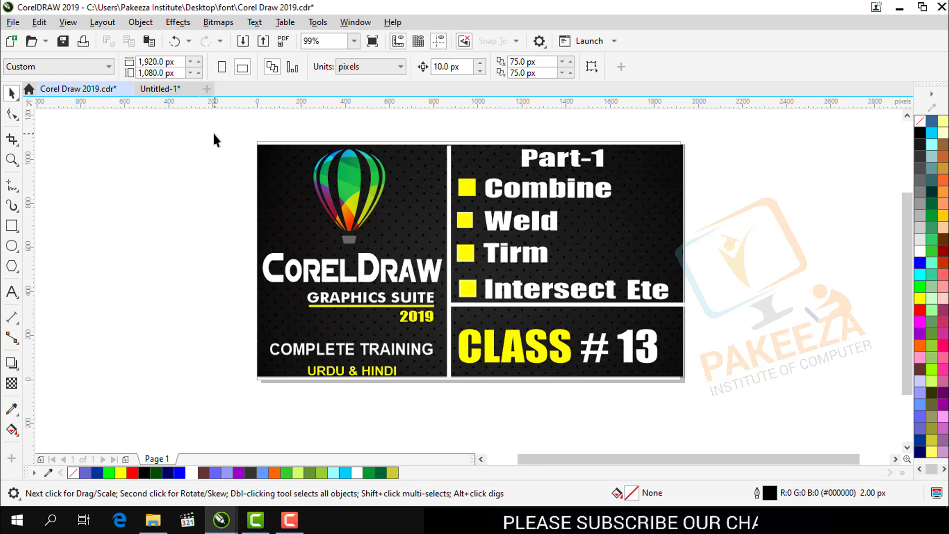
left_click_drag(211, 129, 699, 406)
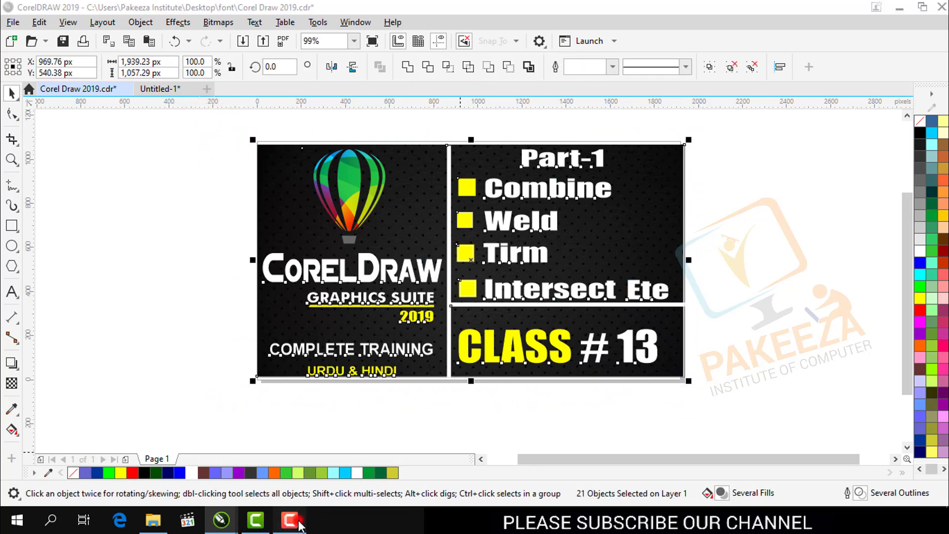
left_click(289, 520)
left_click(874, 455)
left_click(787, 338)
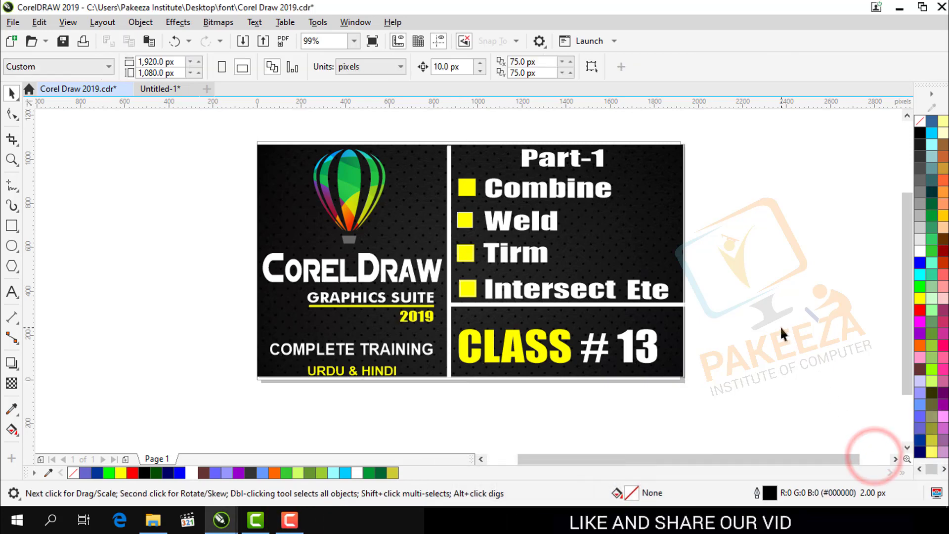
left_click(211, 131)
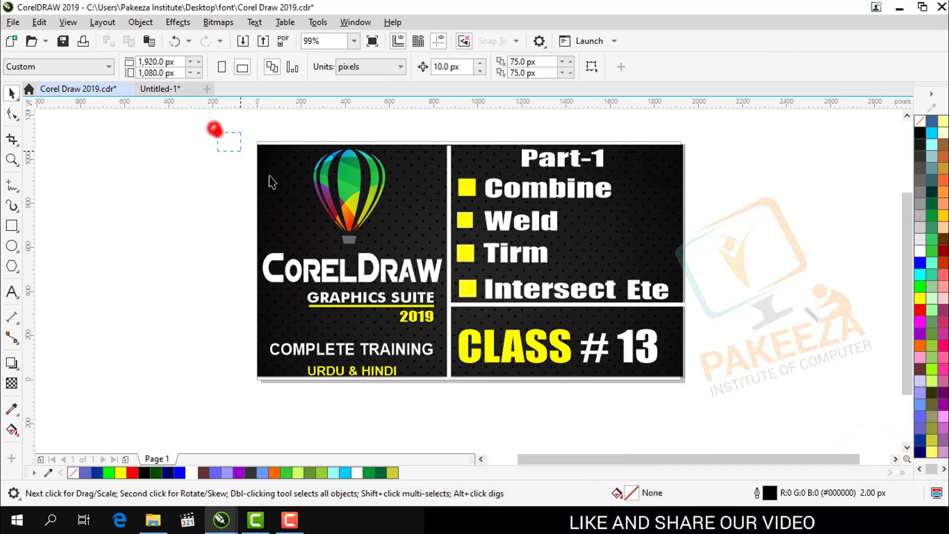
- Try moving the CLASS # 13 text down past the corner of the page, and undo the move
left_click_drag(643, 332, 715, 366)
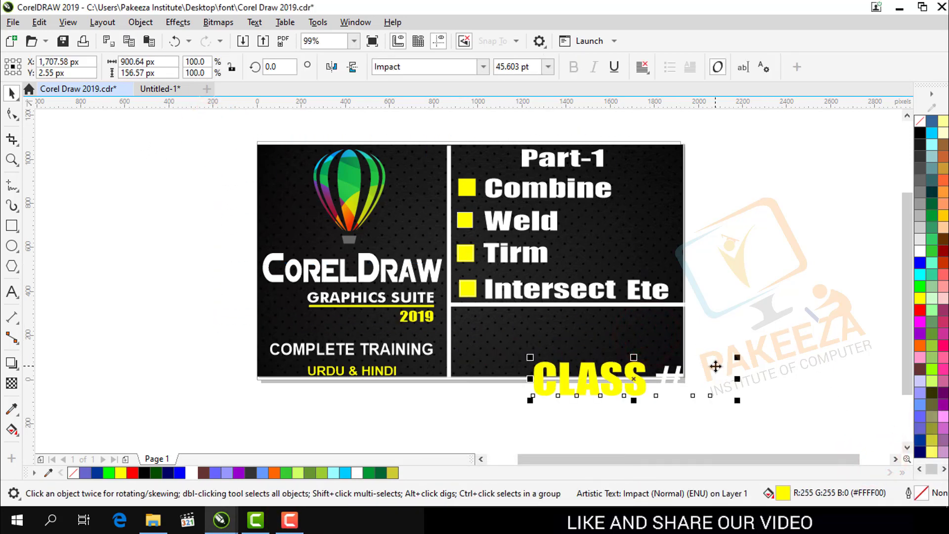
key("ctrl+z")
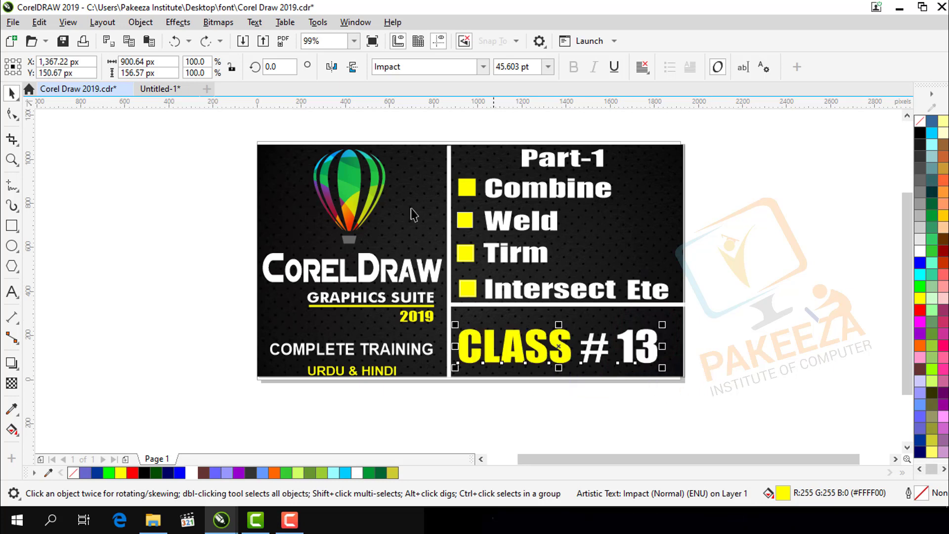
left_click(173, 157)
left_click(209, 126)
- Try moving the balloon logo onto the topic list and the Intersect text over the CorelDRAW title, and undo both moves
left_click_drag(312, 205, 525, 290)
left_click_drag(505, 285, 380, 253)
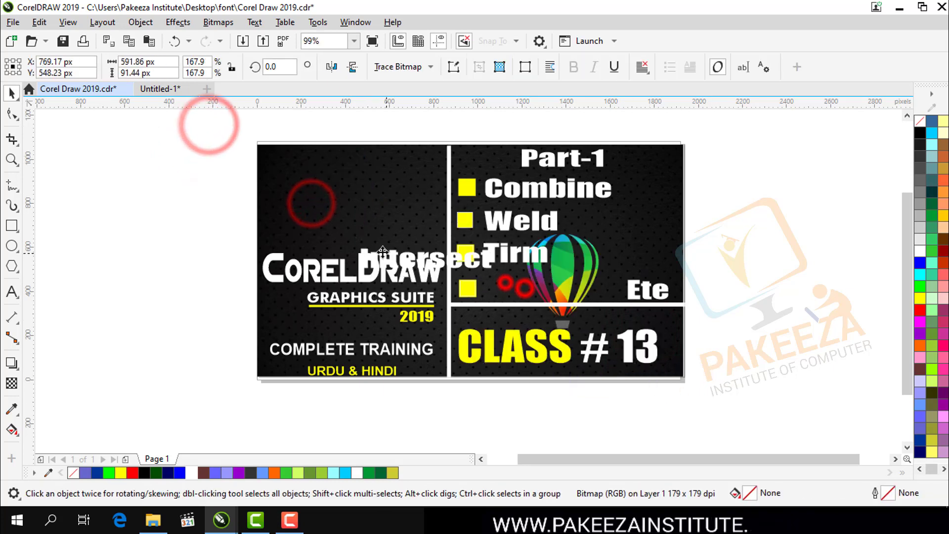
key("ctrl+z")
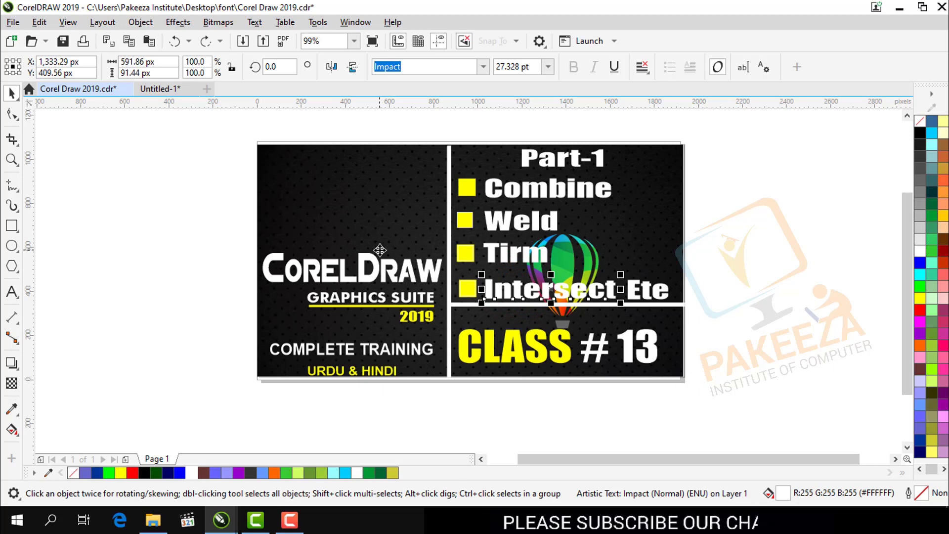
key("ctrl+z")
- Group all objects of the class banner and convert the group to curves
key("ctrl+a")
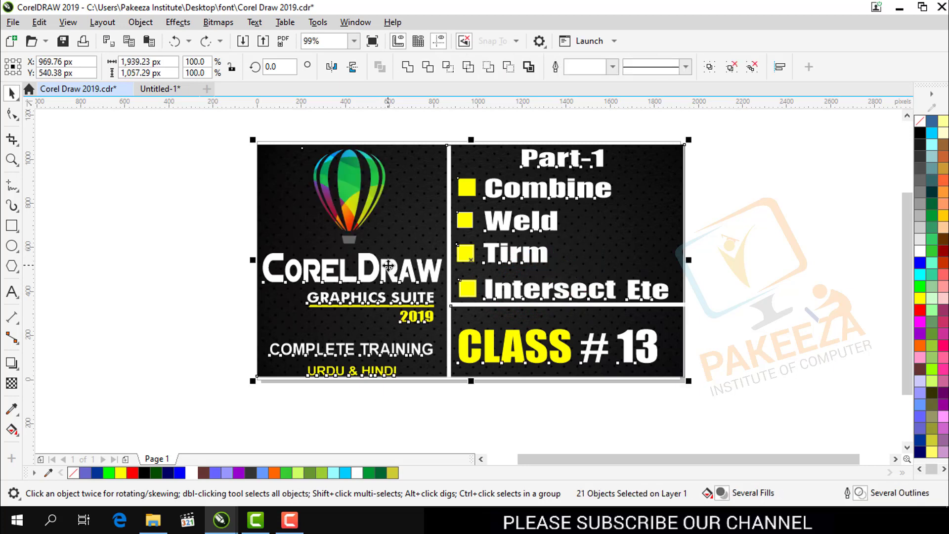
right_click(388, 266)
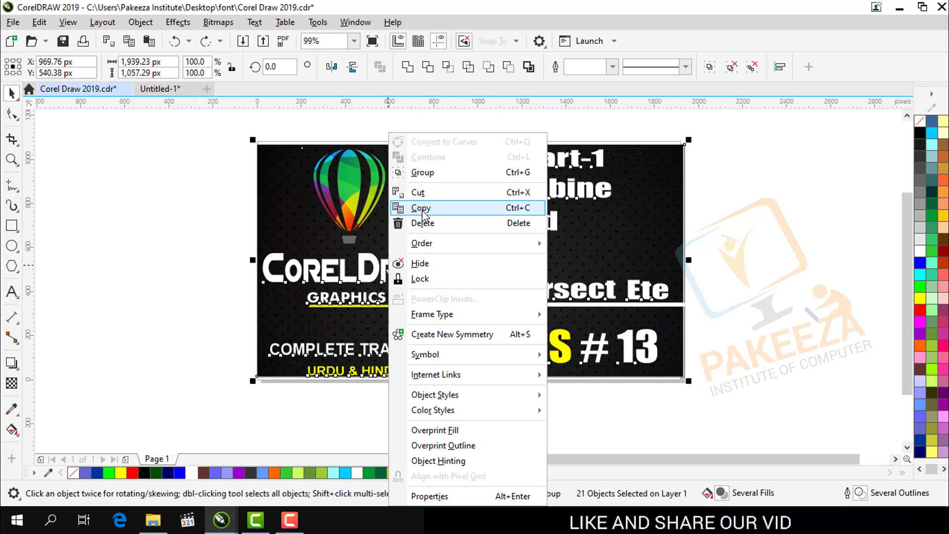
left_click(422, 172)
right_click(372, 277)
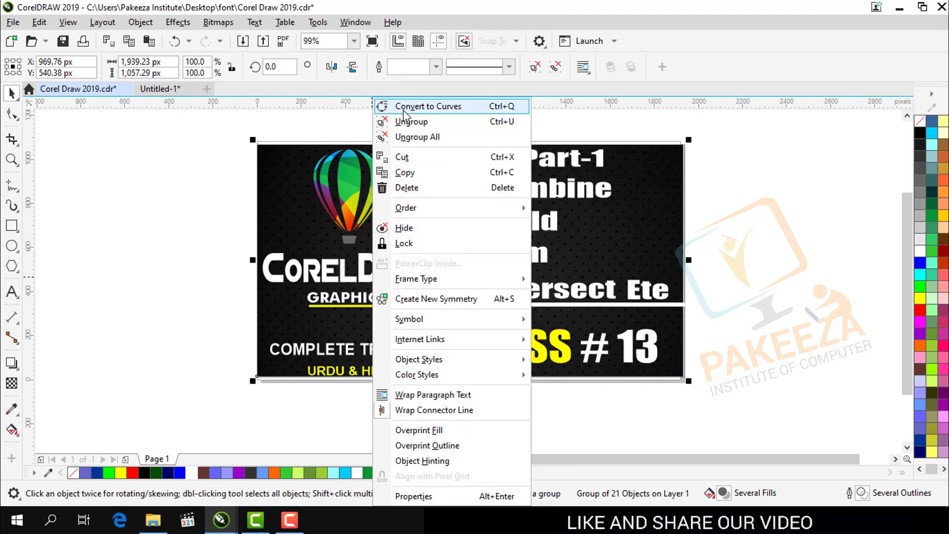
left_click(461, 106)
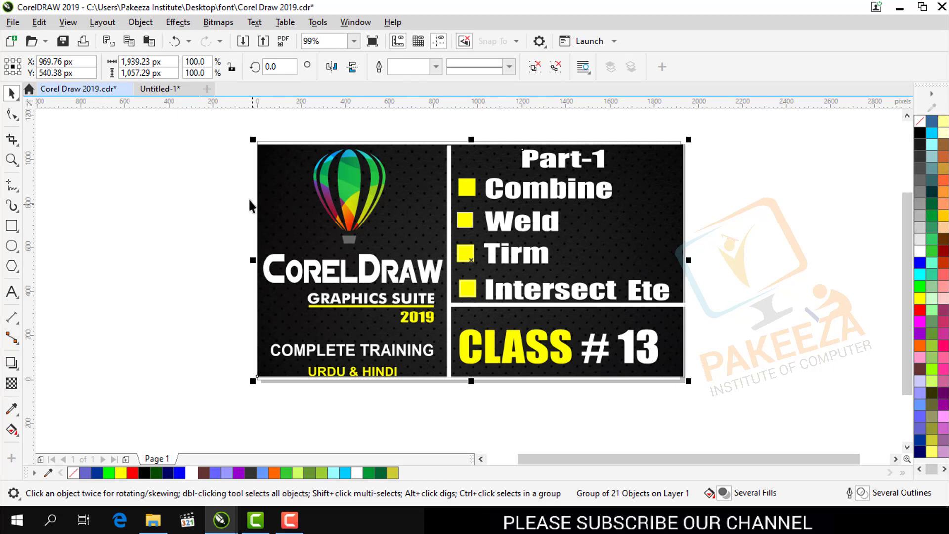
left_click(198, 145)
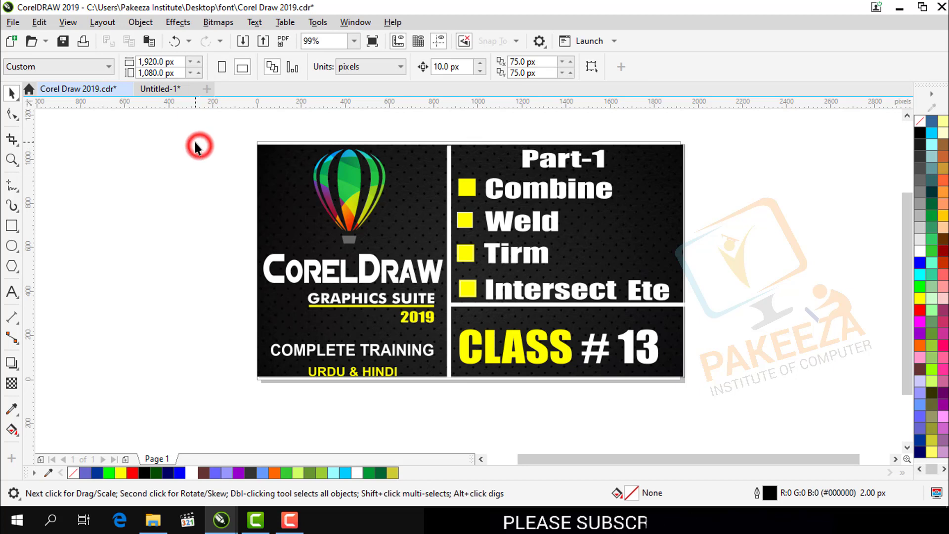
left_click(229, 119)
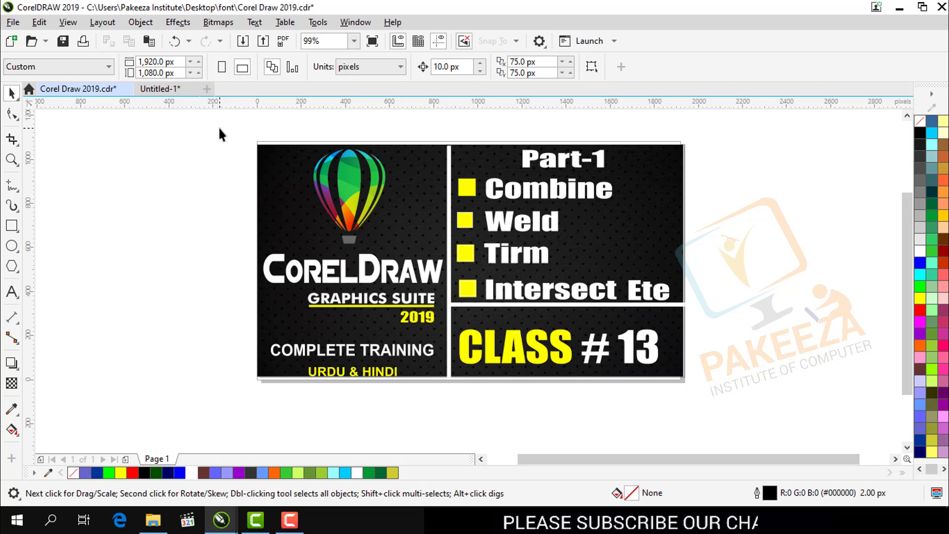
- Switch to the Untitled-1 document and break the PAKEEZA INSTITUTE curve apart into separate shapes
left_click(159, 89)
left_click(682, 314)
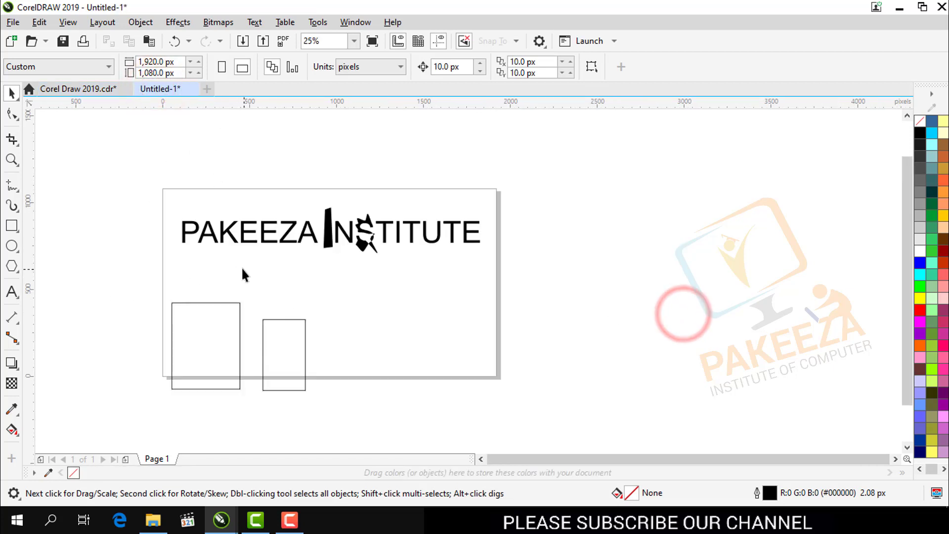
scroll(236, 263, "up", 1)
left_click(142, 202)
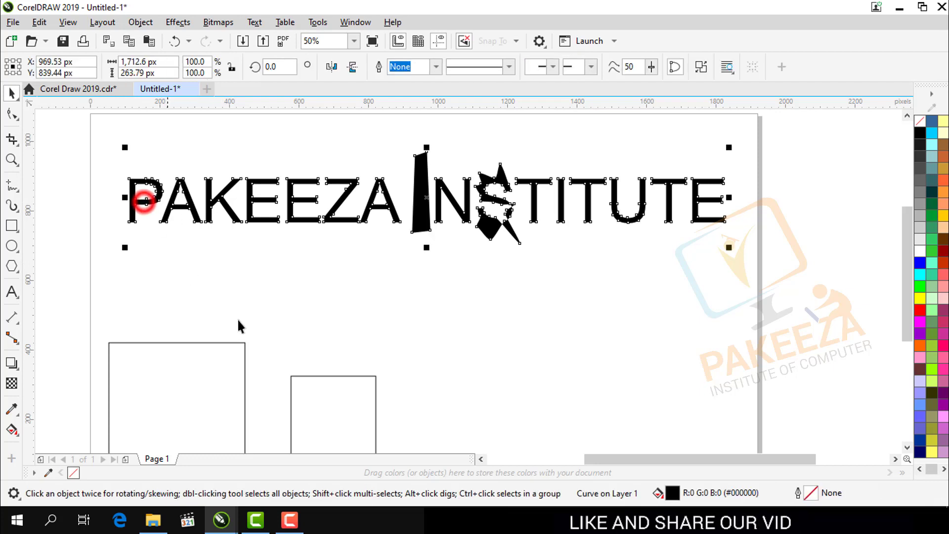
left_click(290, 519)
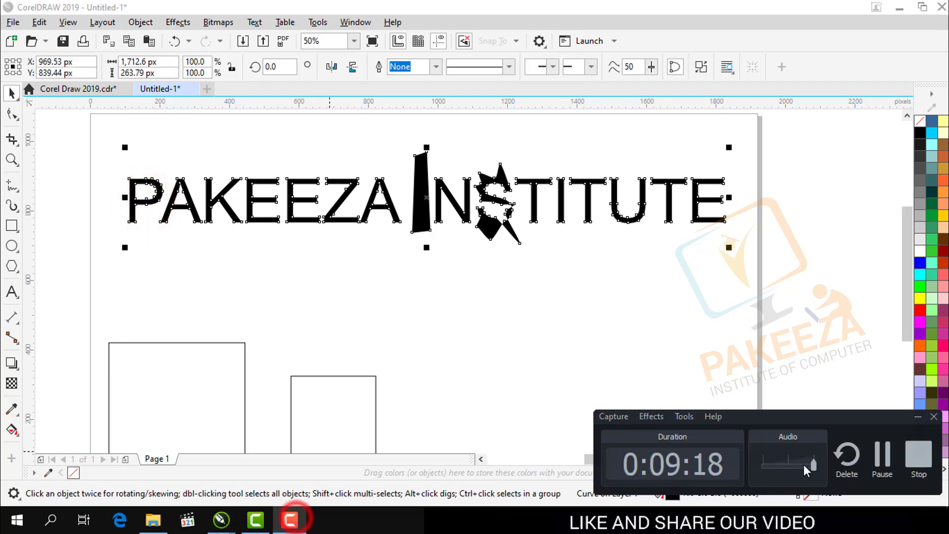
left_click(872, 448)
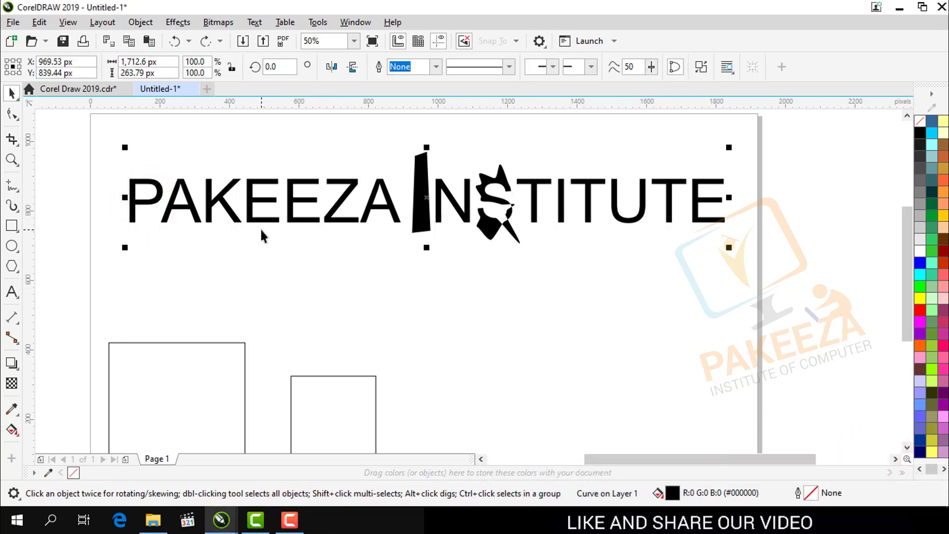
right_click(212, 203)
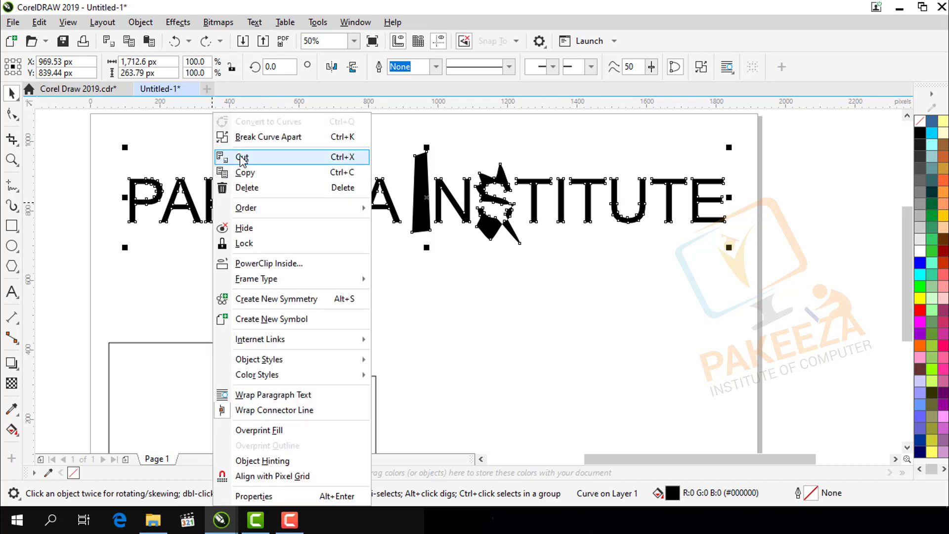
left_click(249, 138)
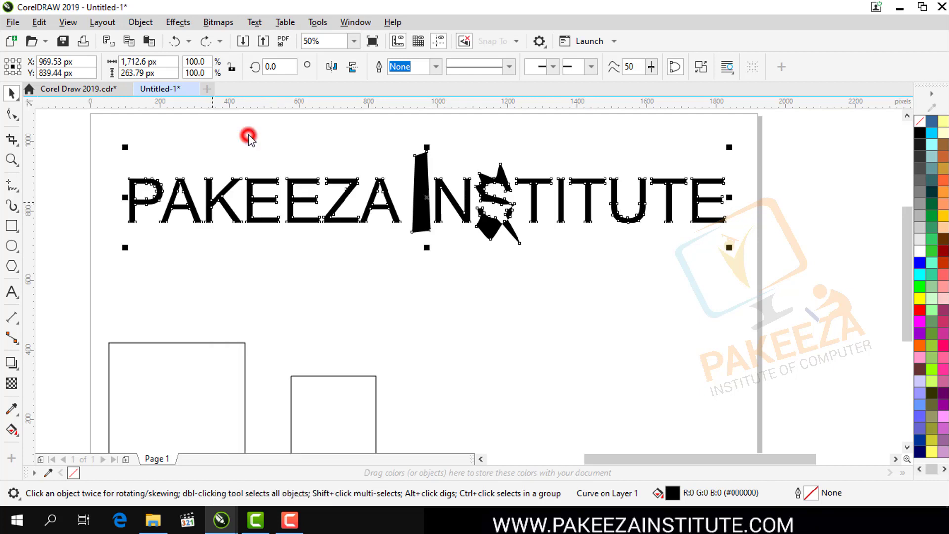
left_click(500, 323)
left_click(96, 150)
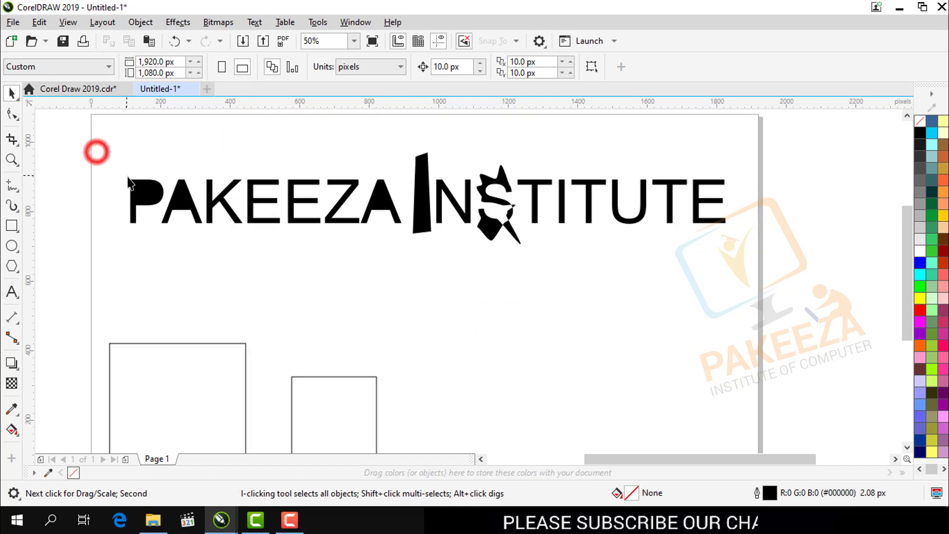
- Move the letters P and A out of the word to the empty area below INSTITUTE
left_click_drag(112, 165, 205, 251)
left_click_drag(161, 201, 543, 335)
left_click(551, 386)
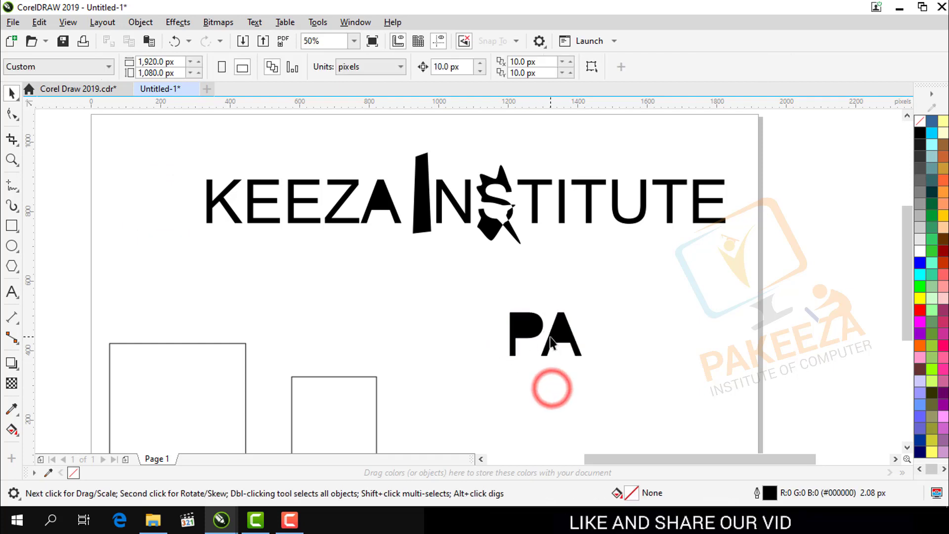
- Fill both pieces of the separated letter P with red and inspect the letter's nodes
scroll(529, 336, "up", 1)
left_click_drag(400, 242, 544, 390)
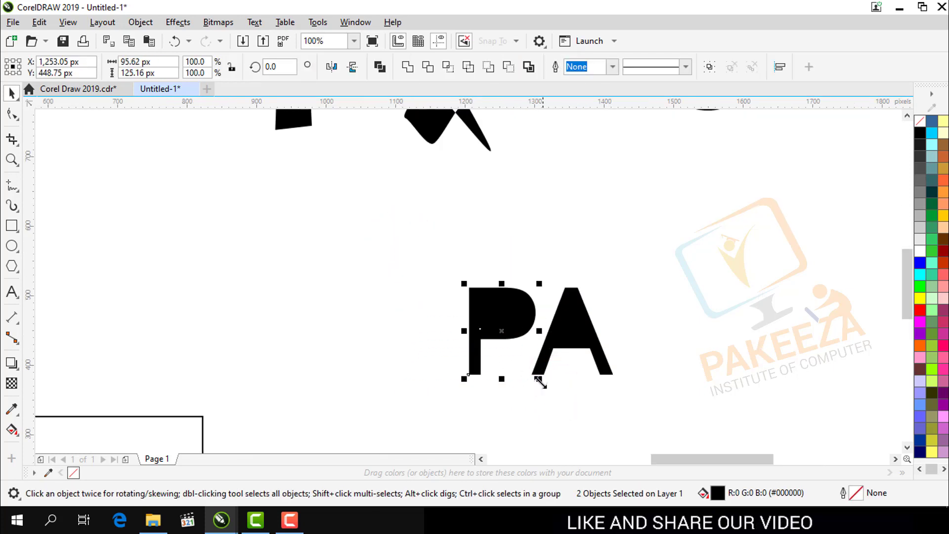
left_click(919, 310)
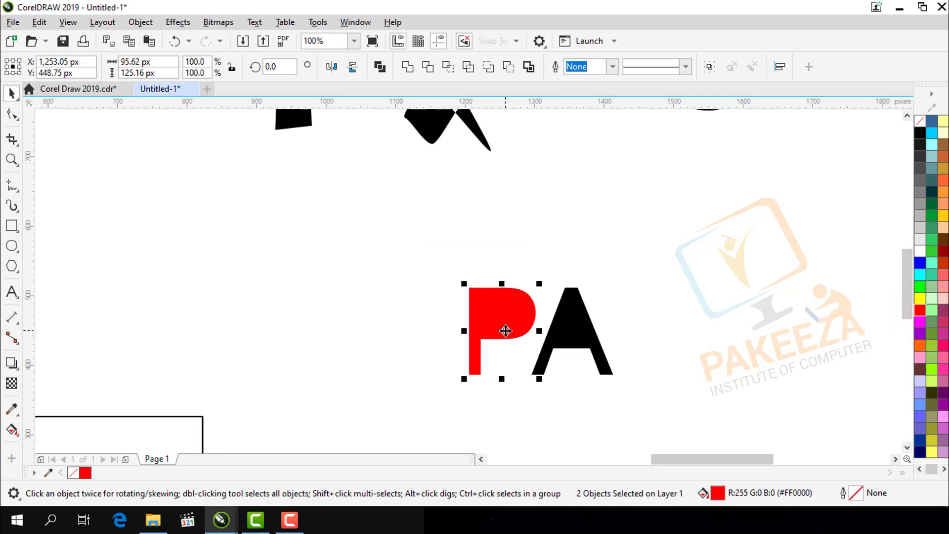
key("F10")
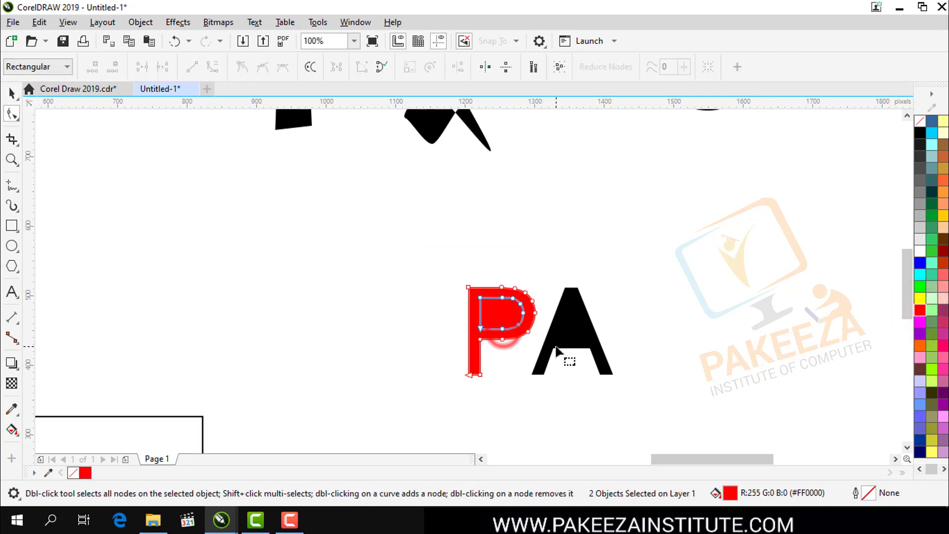
left_click(10, 92)
left_click(384, 235)
- Move both red P pieces down onto the black A so they overlap, and bring them to the front
left_click_drag(390, 222, 556, 405)
left_click_drag(504, 331, 558, 368)
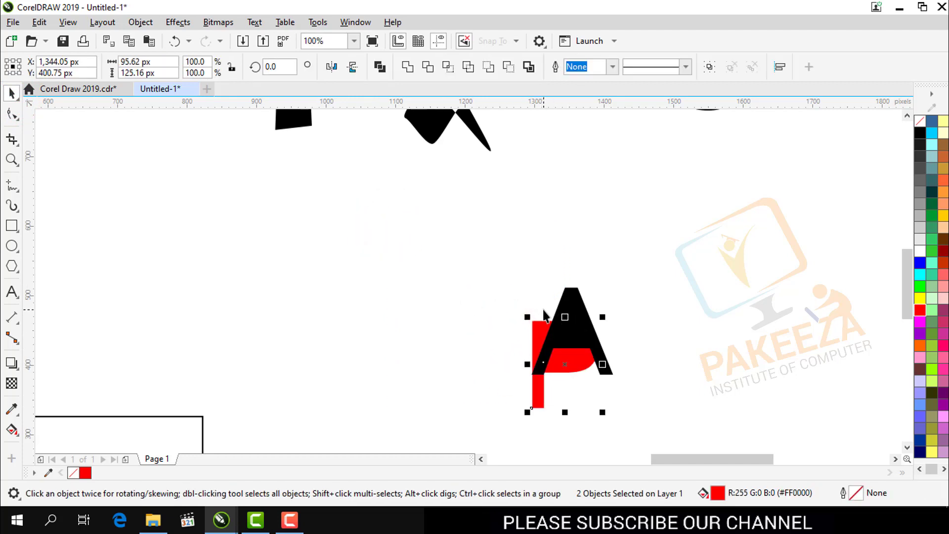
key("shift+Page_Up")
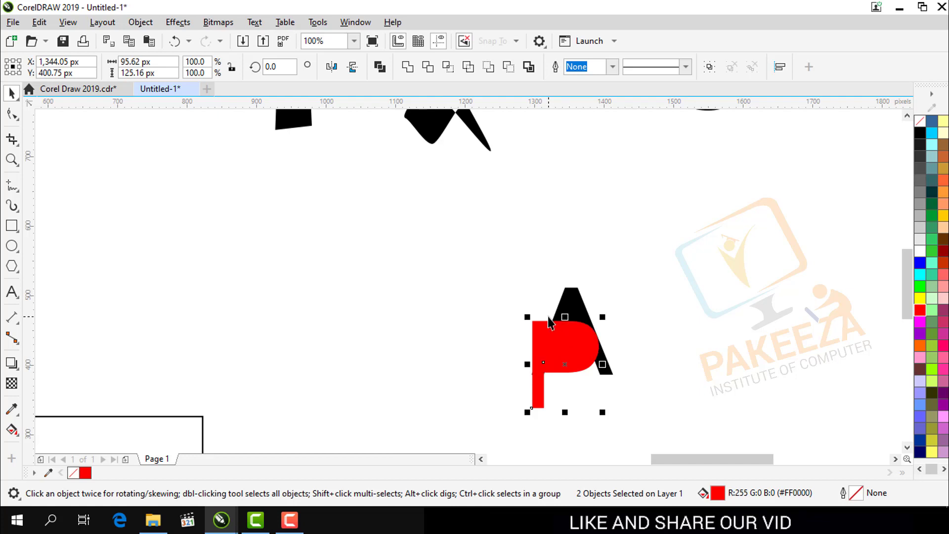
- Trim the red P with its inner shape, then try moving the trimmed letter away from the A and undo the move
left_click(429, 67)
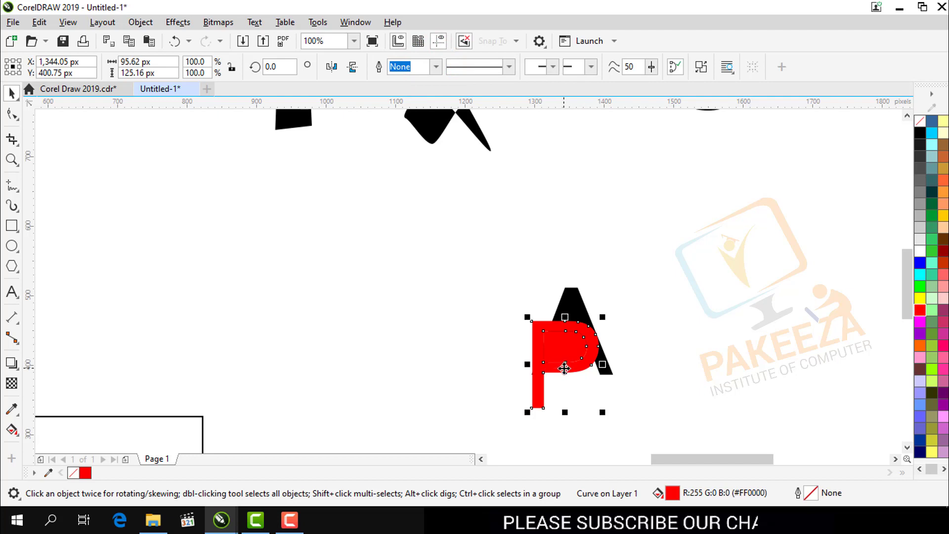
left_click_drag(564, 366, 447, 342)
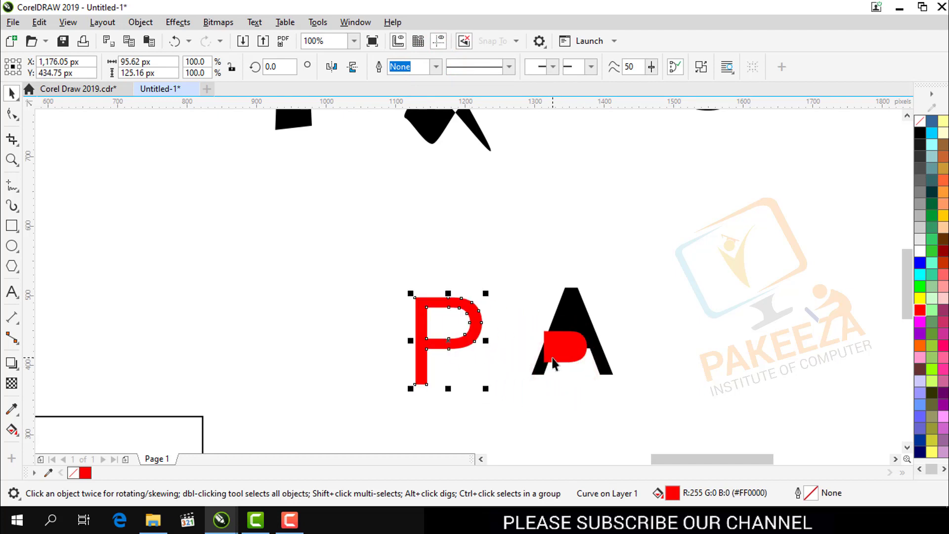
key("ctrl+z")
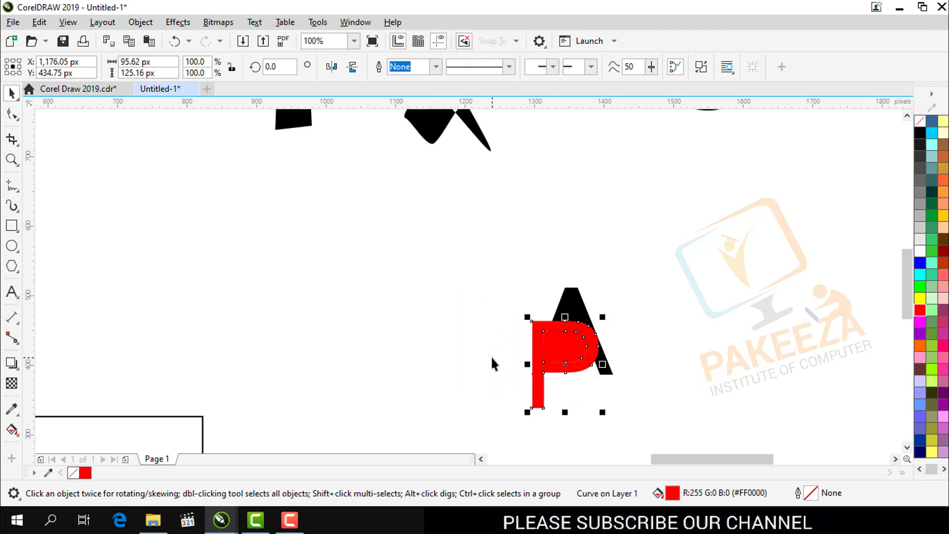
left_click(477, 325)
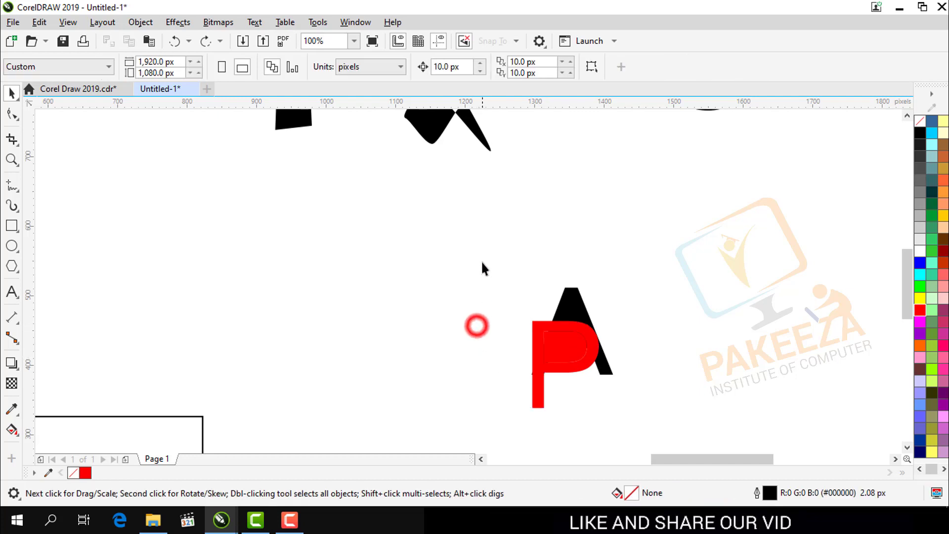
- Try moving the inner shape of the red P out beside the A, and undo the move
left_click_drag(482, 262, 627, 404)
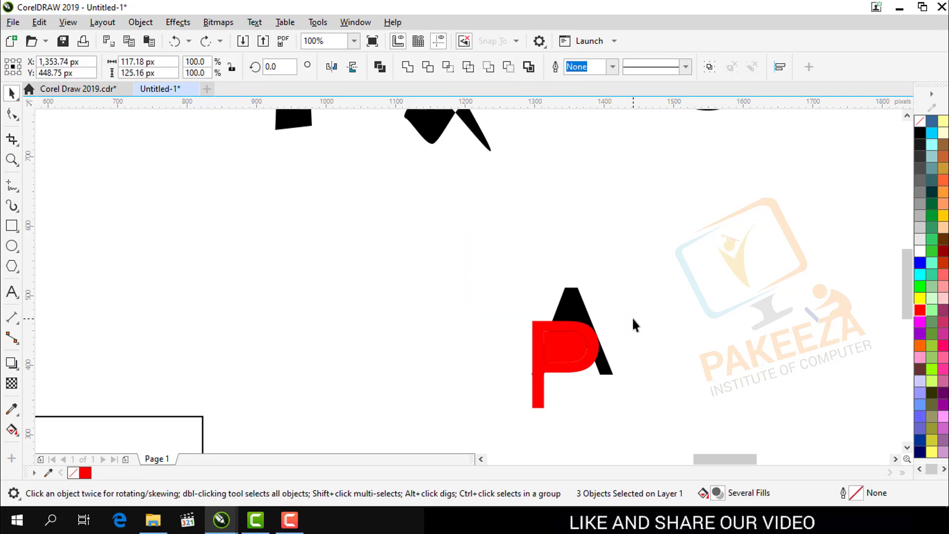
scroll(631, 317, "up", 2)
left_click(339, 294)
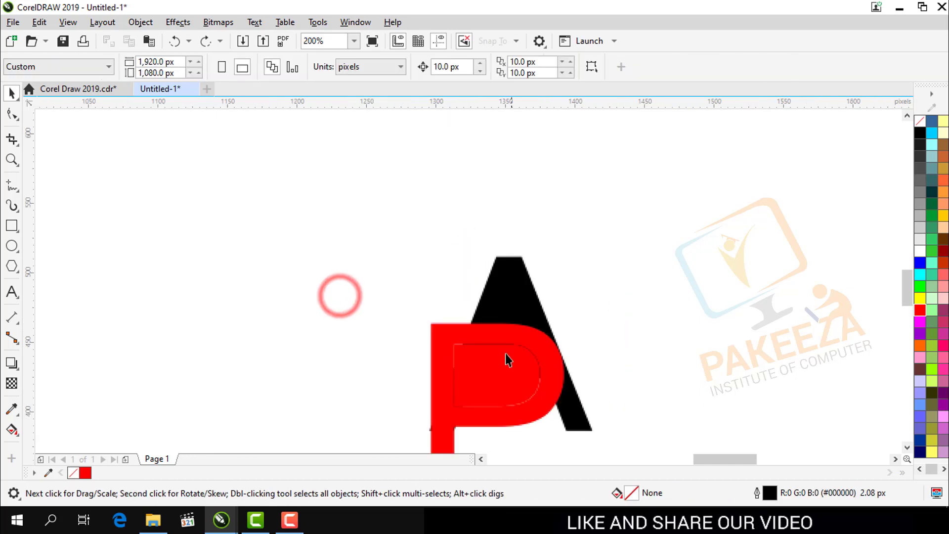
left_click(490, 378)
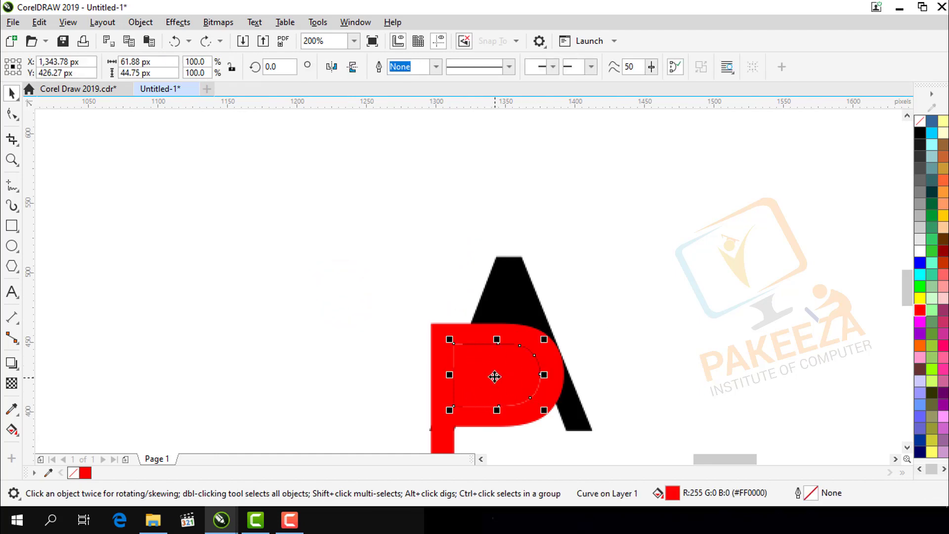
left_click_drag(493, 376, 659, 327)
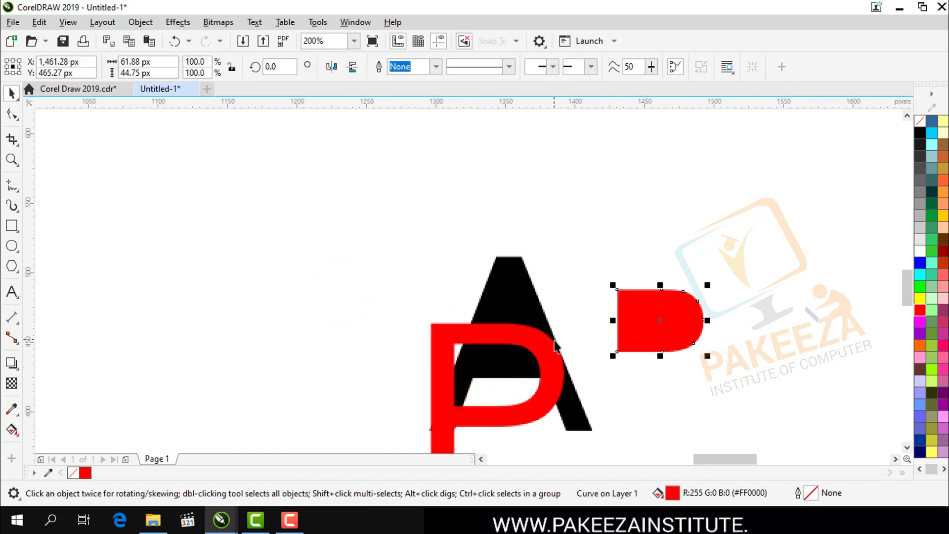
key("ctrl+z")
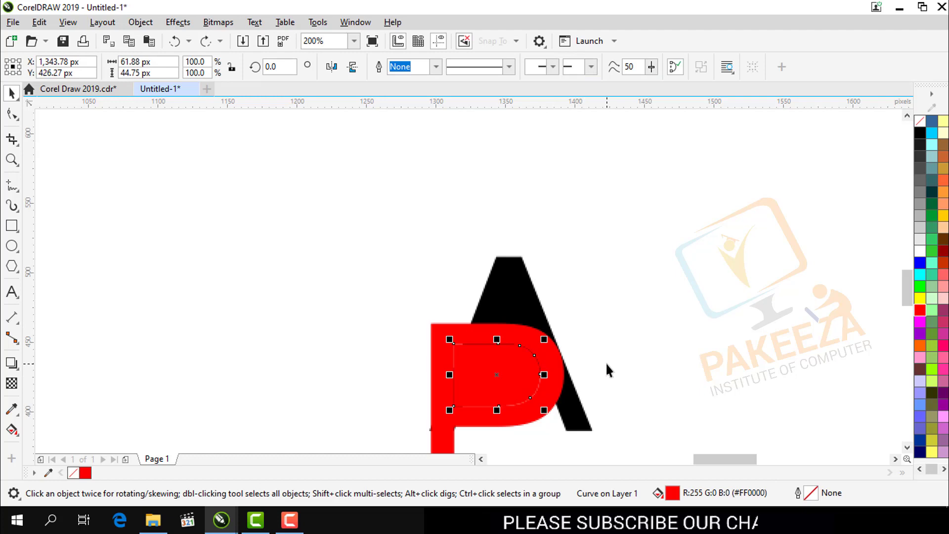
left_click(378, 263)
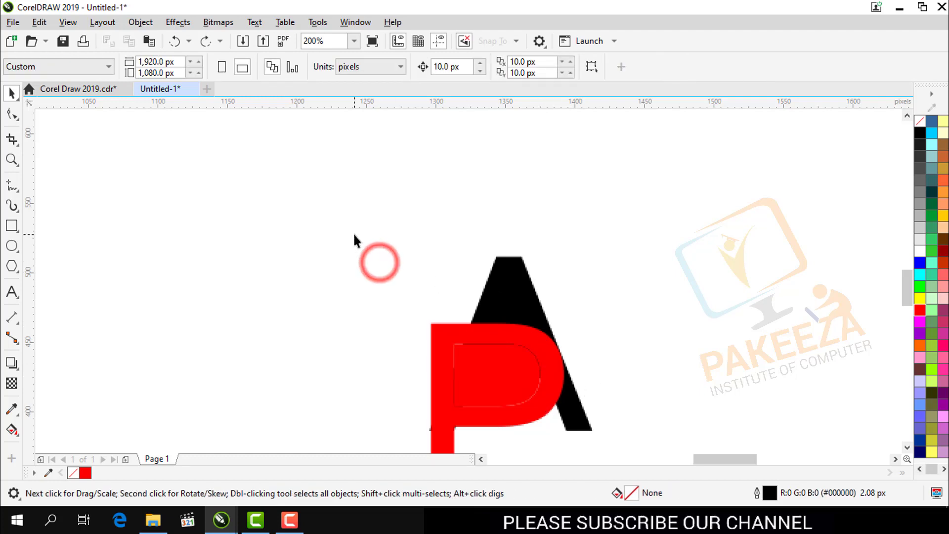
- Try the Front Minus Back operation on all the overlapping P and A pieces
left_click_drag(361, 208, 625, 393)
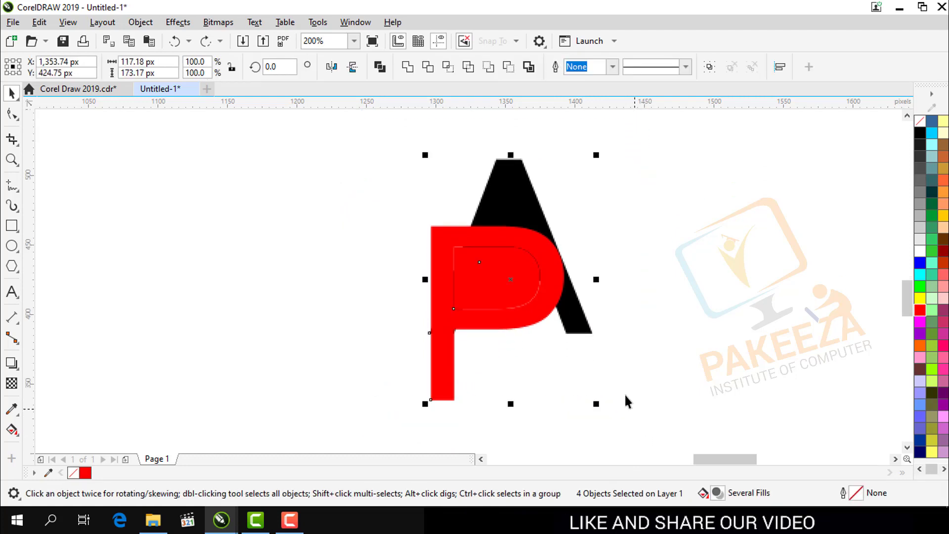
left_click(491, 68)
left_click(491, 293)
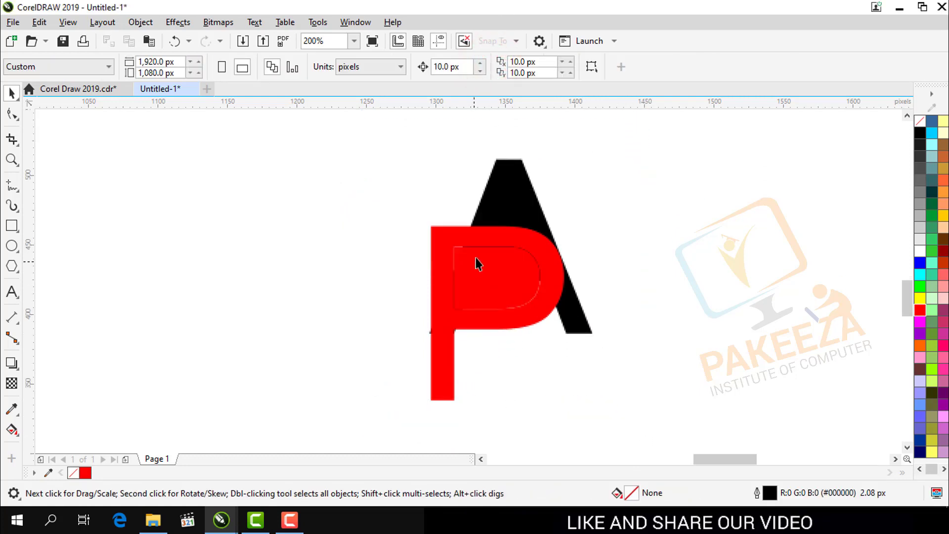
left_click(499, 213)
left_click(420, 172)
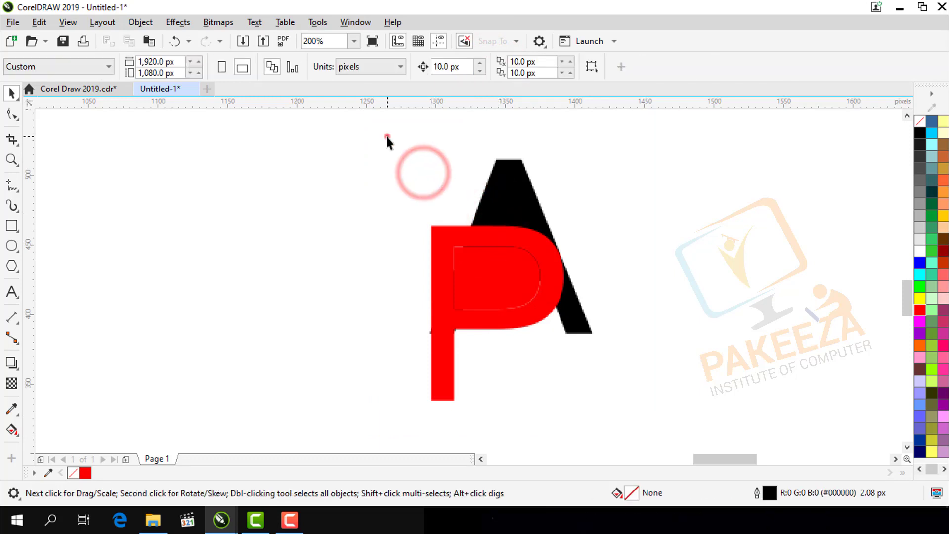
- Apply Back Minus Front to all the overlapping P and A pieces and move the resulting black shape to the right
left_click_drag(387, 137, 628, 406)
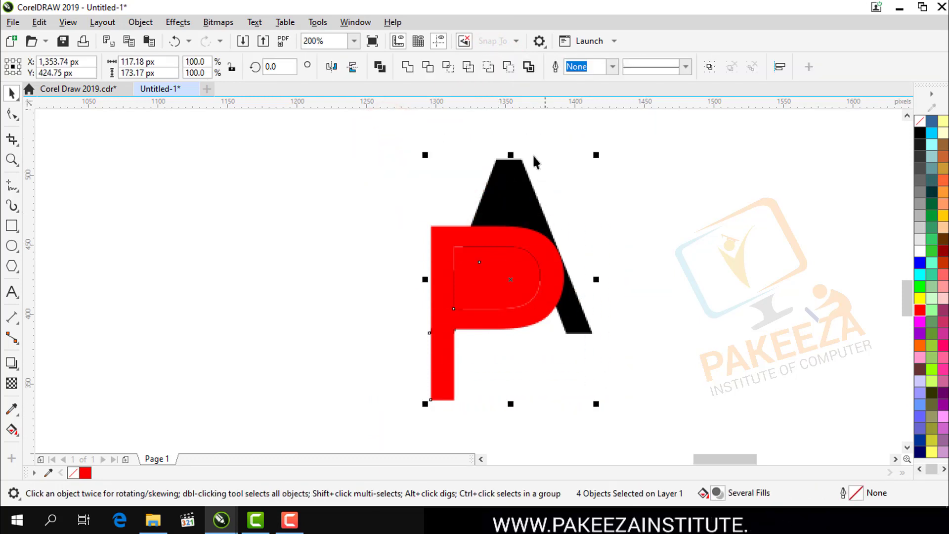
left_click(508, 68)
left_click(672, 311)
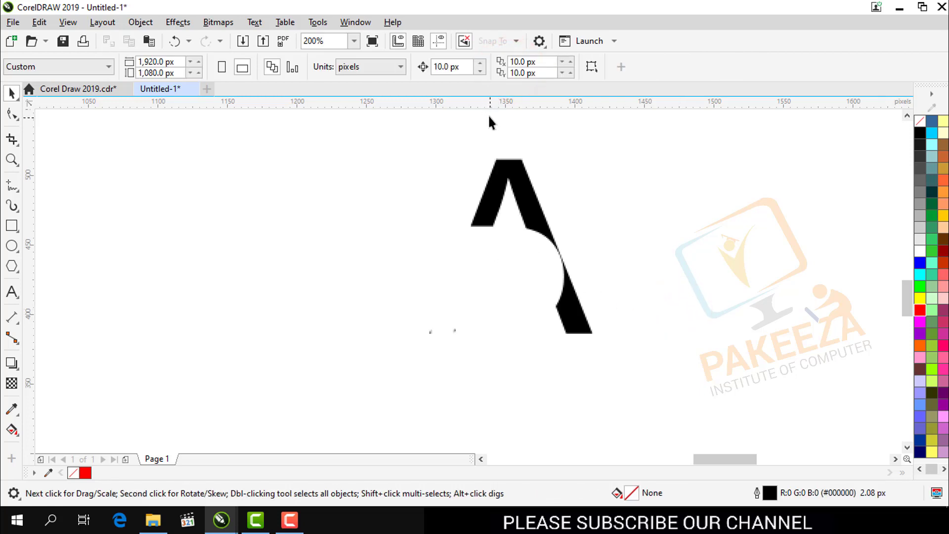
left_click(534, 208)
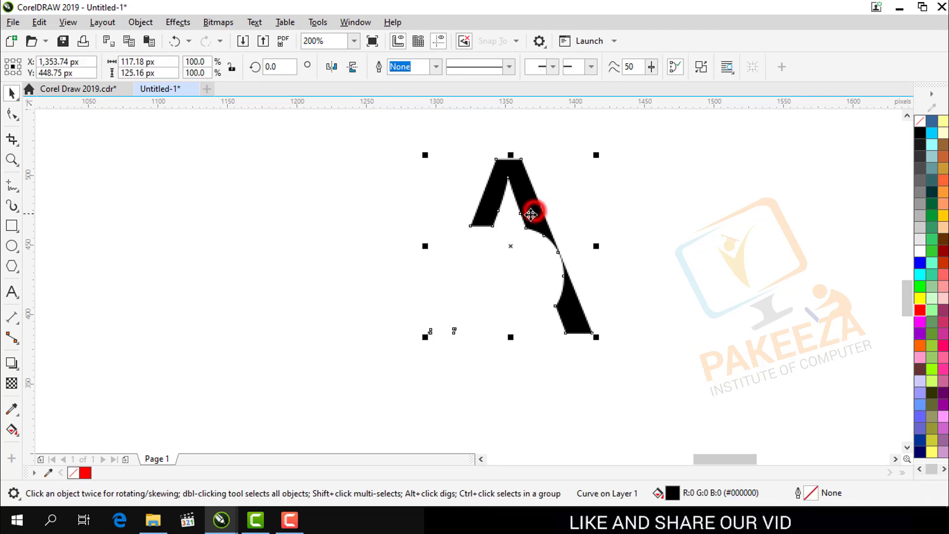
left_click_drag(512, 245, 703, 250)
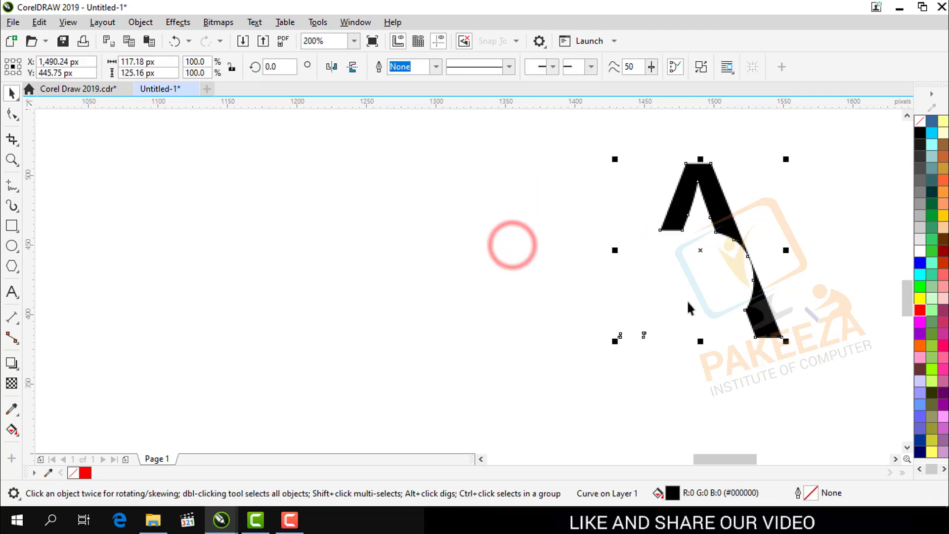
left_click(490, 270)
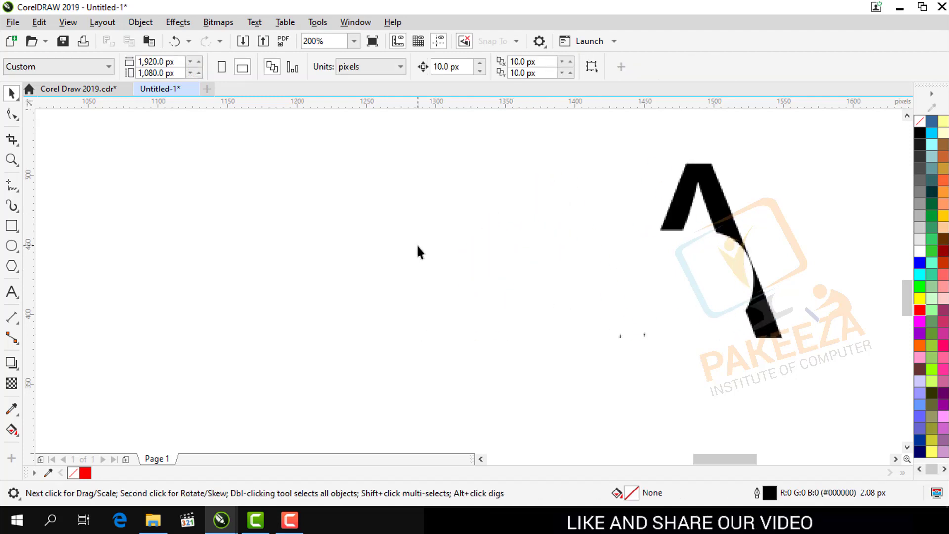
- Select all the letter shapes of KEEZA INSTITUTE on the page
scroll(416, 244, "down", 3)
scroll(417, 244, "down", 1)
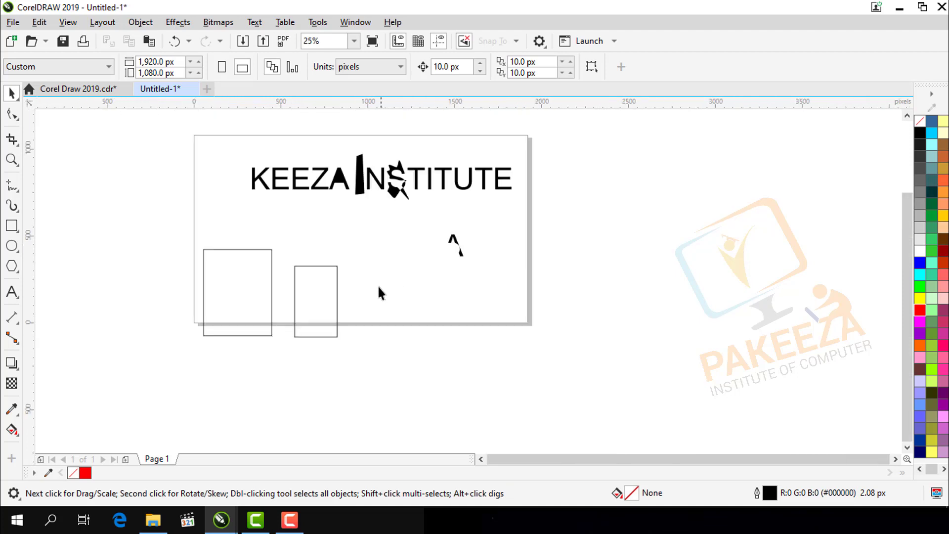
left_click(905, 118)
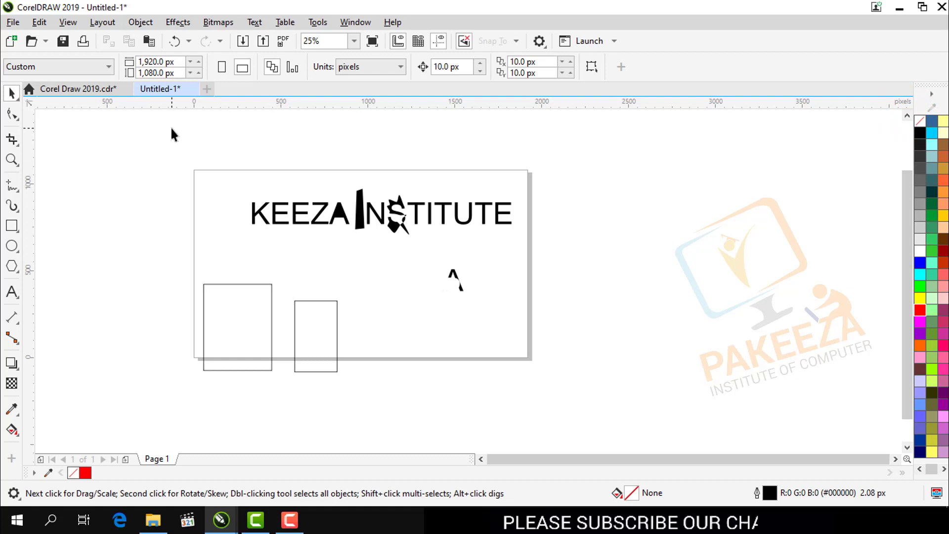
left_click_drag(905, 244, 904, 218)
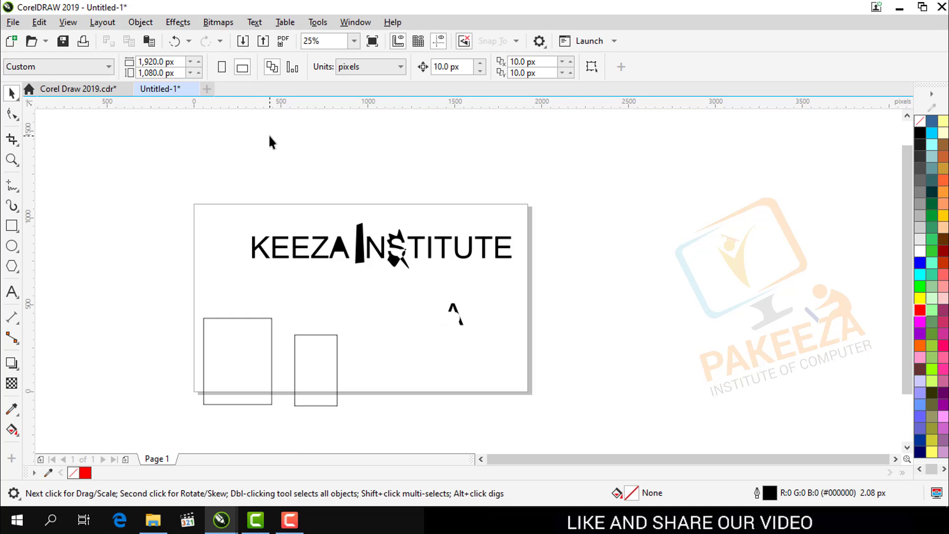
left_click_drag(211, 181, 524, 285)
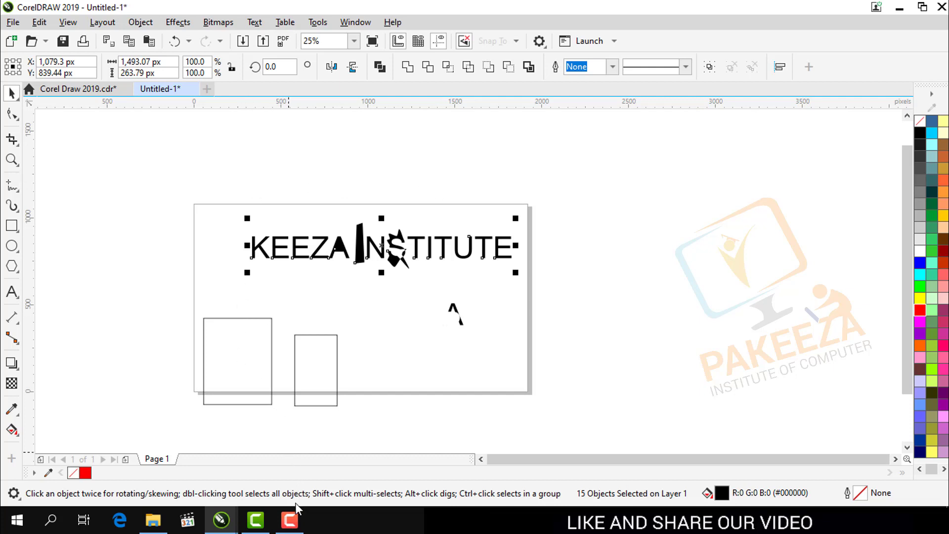
left_click(290, 519)
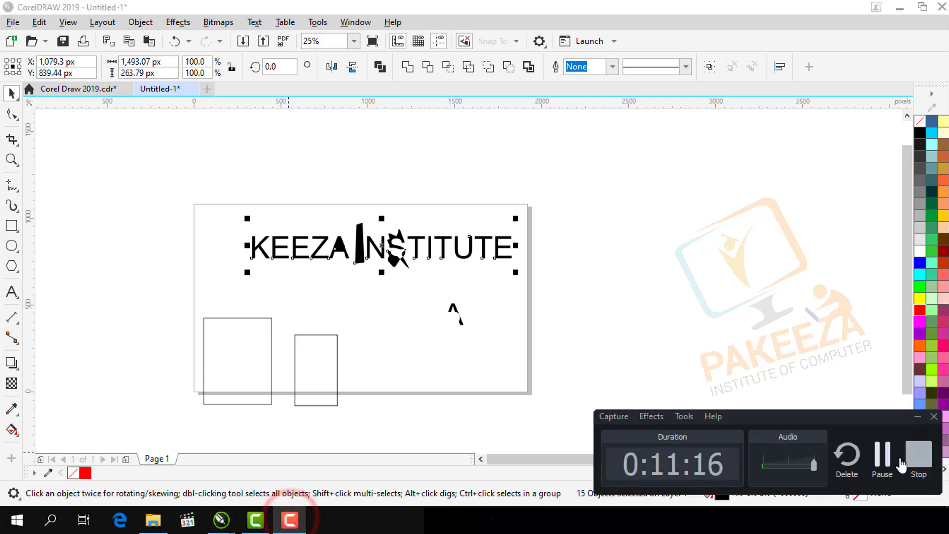